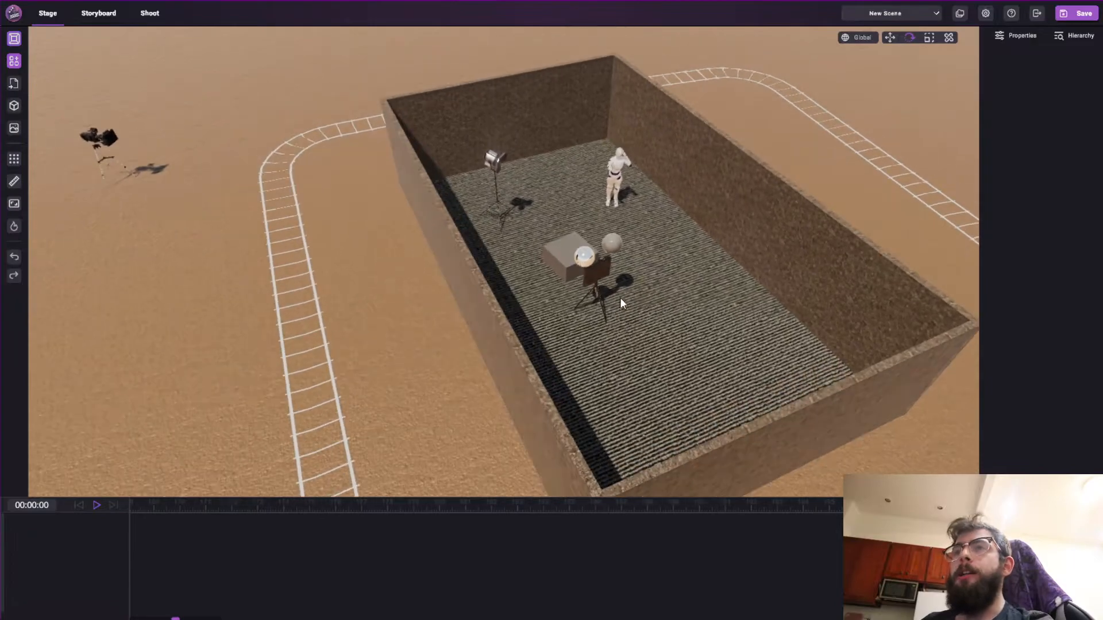
# Examine the walled set in the 3D view, inspecting the Color Light Checker, Spot Light Stand and TripodCamera
pyautogui.scroll(-10, 558, 300)
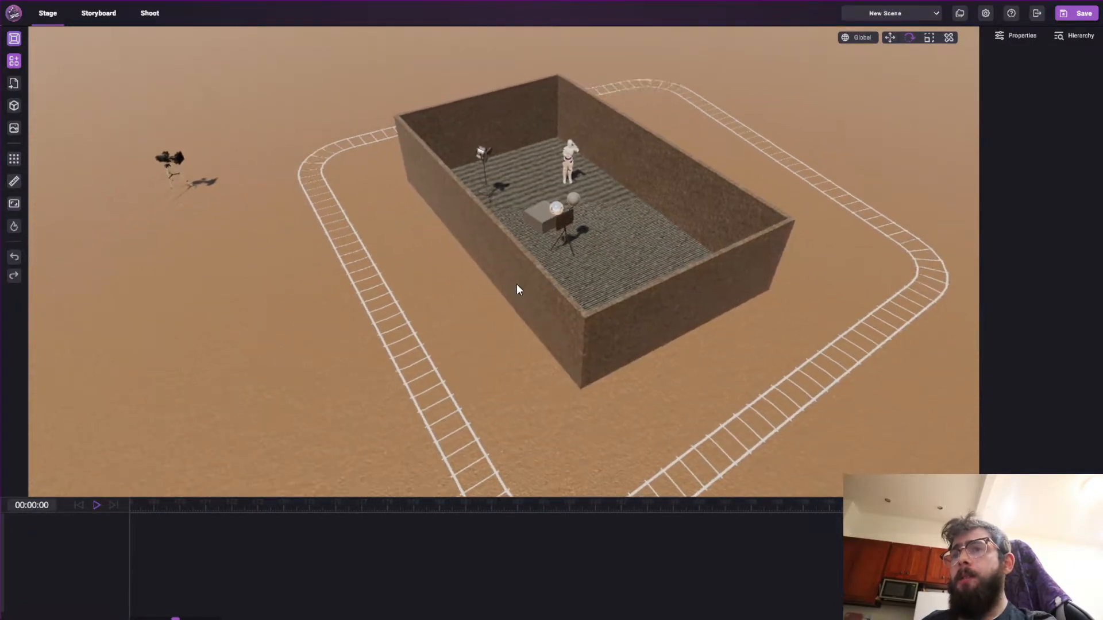
pyautogui.scroll(5, 534, 258)
pyautogui.click(505, 290)
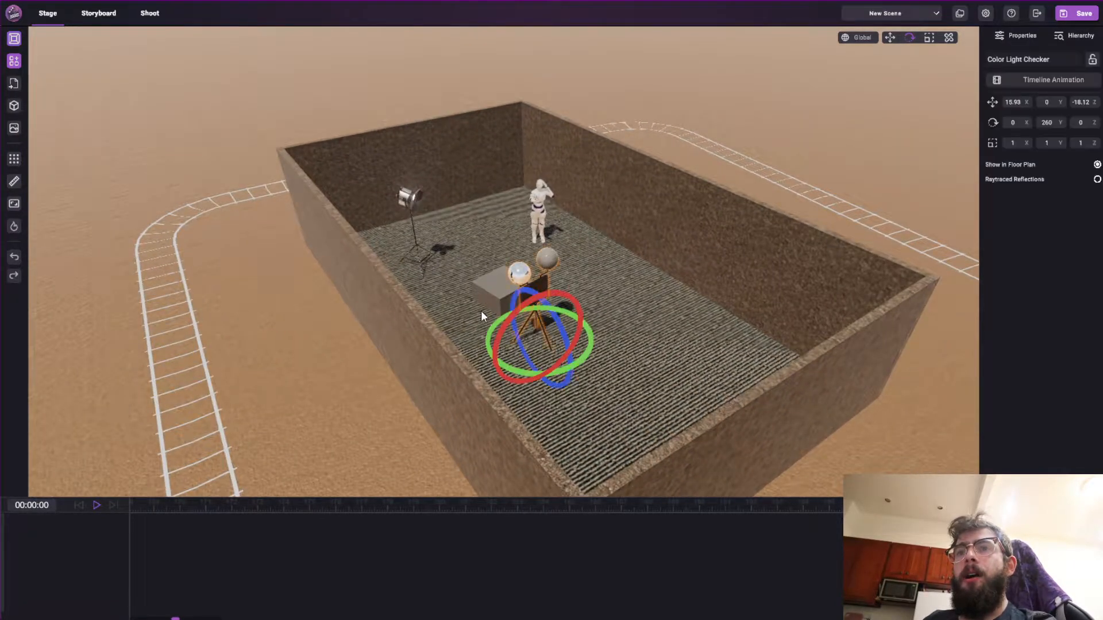
pyautogui.click(412, 201)
pyautogui.moveTo(574, 229); pyautogui.dragTo(464, 267, button='right')
pyautogui.scroll(-2, 465, 267)
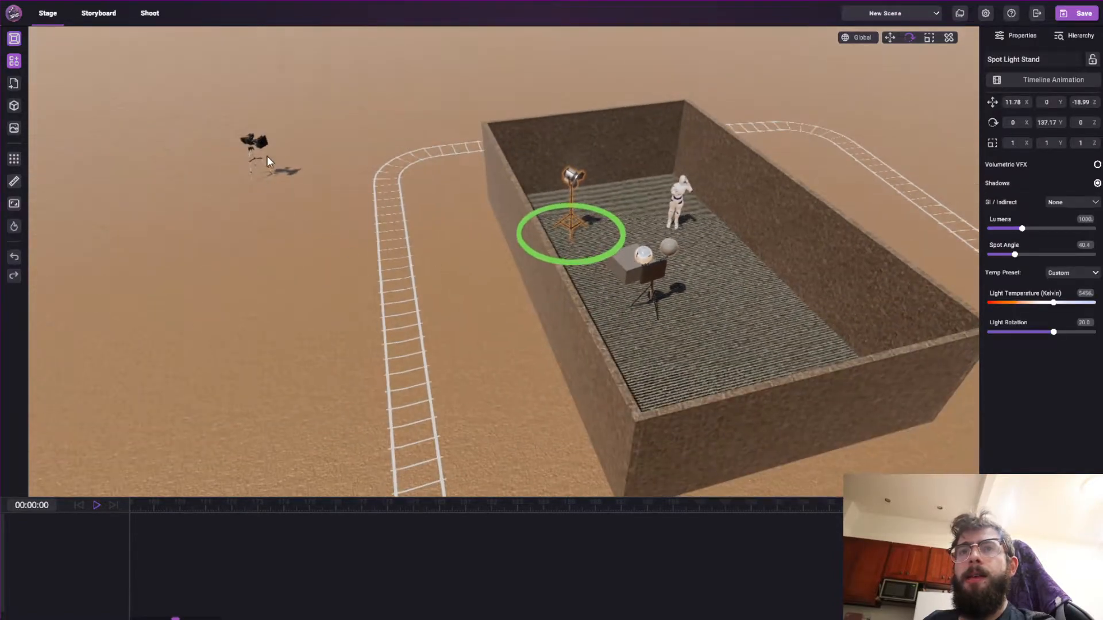
pyautogui.click(252, 142)
pyautogui.moveTo(252, 142); pyautogui.dragTo(541, 449, button='right')
pyautogui.moveTo(578, 394); pyautogui.dragTo(550, 334, button='right')
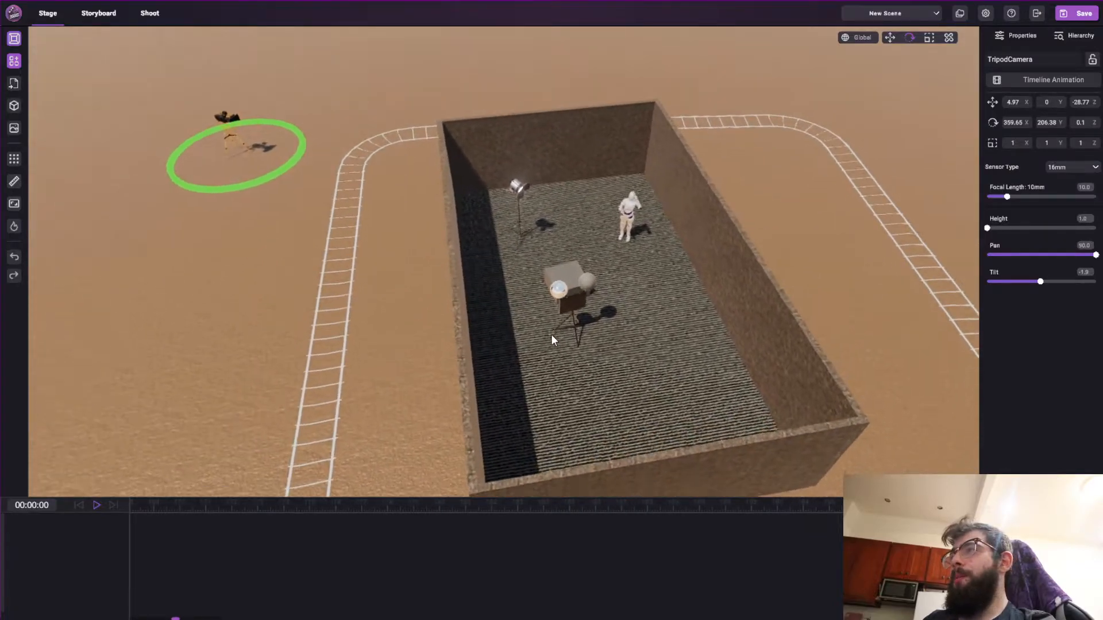
pyautogui.moveTo(429, 247); pyautogui.dragTo(585, 325, button='right')
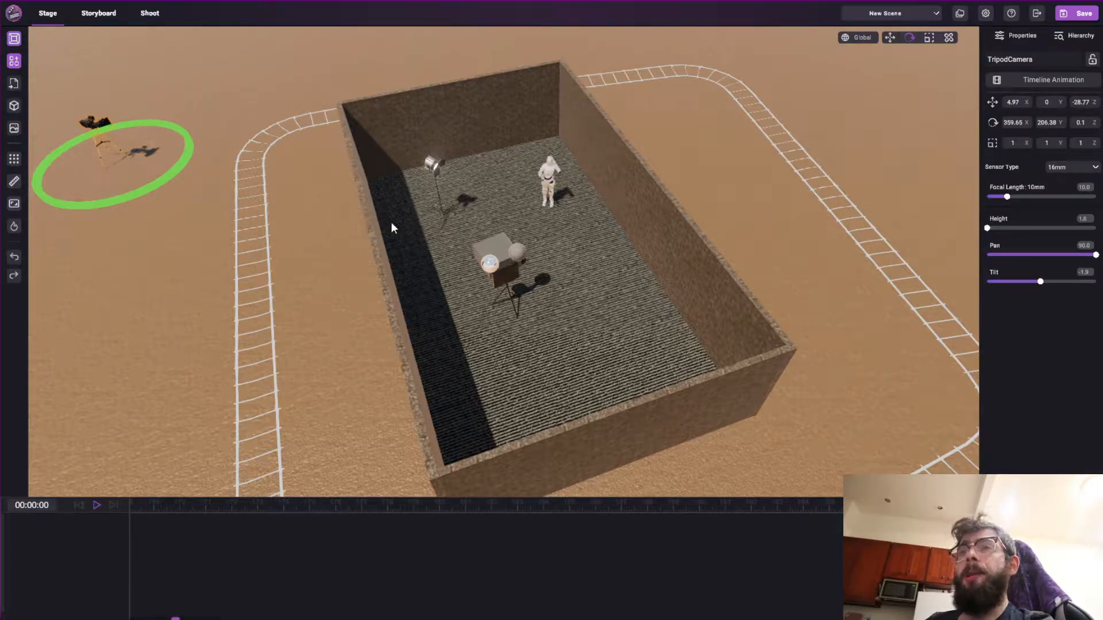
pyautogui.moveTo(381, 222); pyautogui.dragTo(415, 232, button='right')
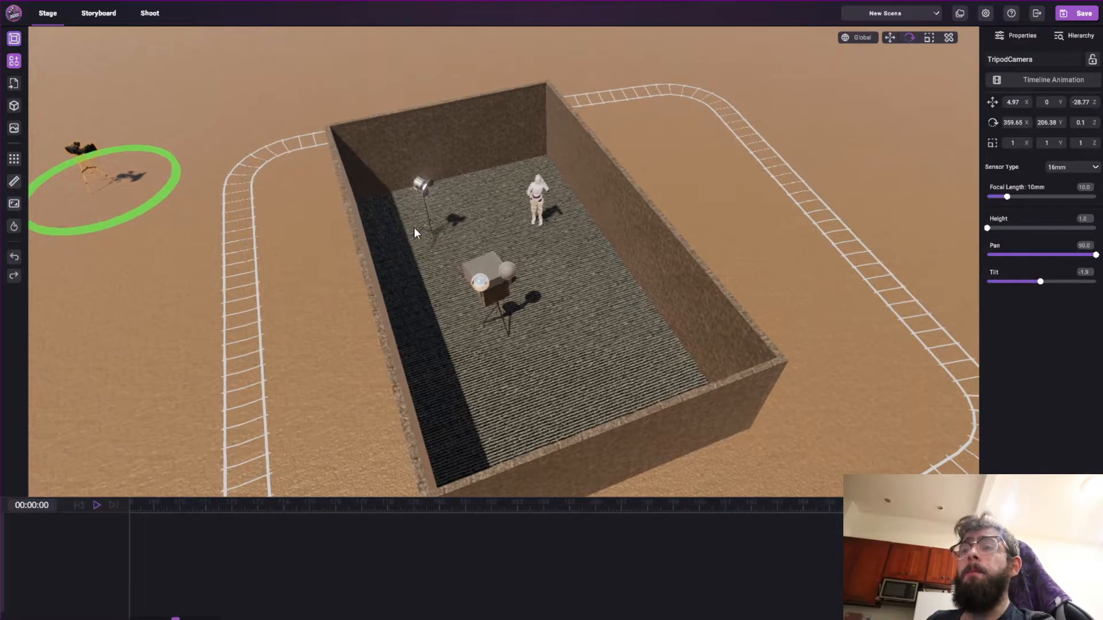
# Open the floor plan and examine the layout of the room, stage objects, tripod camera and surrounding track
pyautogui.click(14, 40)
pyautogui.scroll(-5, 493, 231)
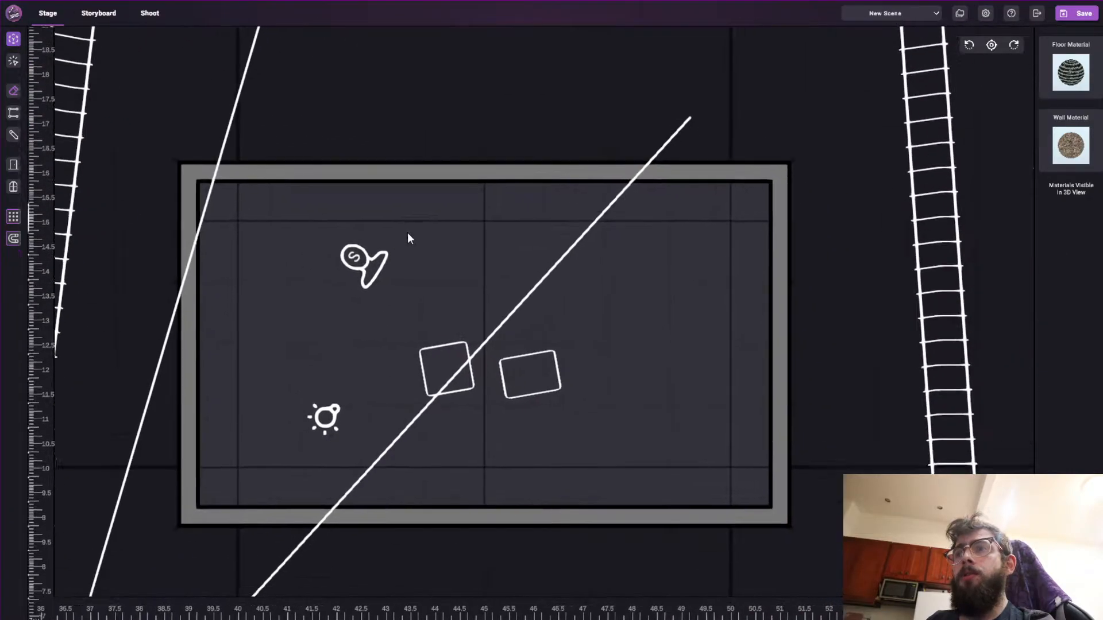
pyautogui.scroll(6, 436, 221)
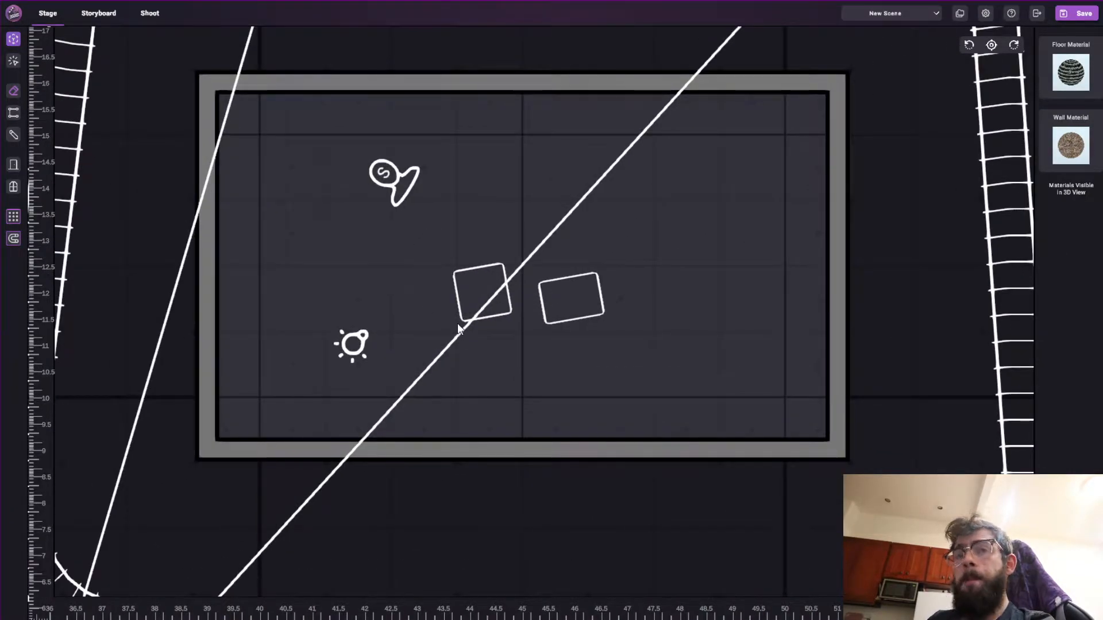
pyautogui.moveTo(445, 271); pyautogui.dragTo(331, 293, button='middle')
pyautogui.moveTo(511, 312); pyautogui.dragTo(619, 502, button='middle')
pyautogui.moveTo(479, 253); pyautogui.dragTo(354, 381, button='middle')
pyautogui.moveTo(216, 413); pyautogui.dragTo(409, 242, button='middle')
pyautogui.scroll(-3, 416, 408)
pyautogui.scroll(3, 415, 408)
pyautogui.scroll(-5, 415, 408)
pyautogui.moveTo(422, 455); pyautogui.dragTo(420, 337, button='middle')
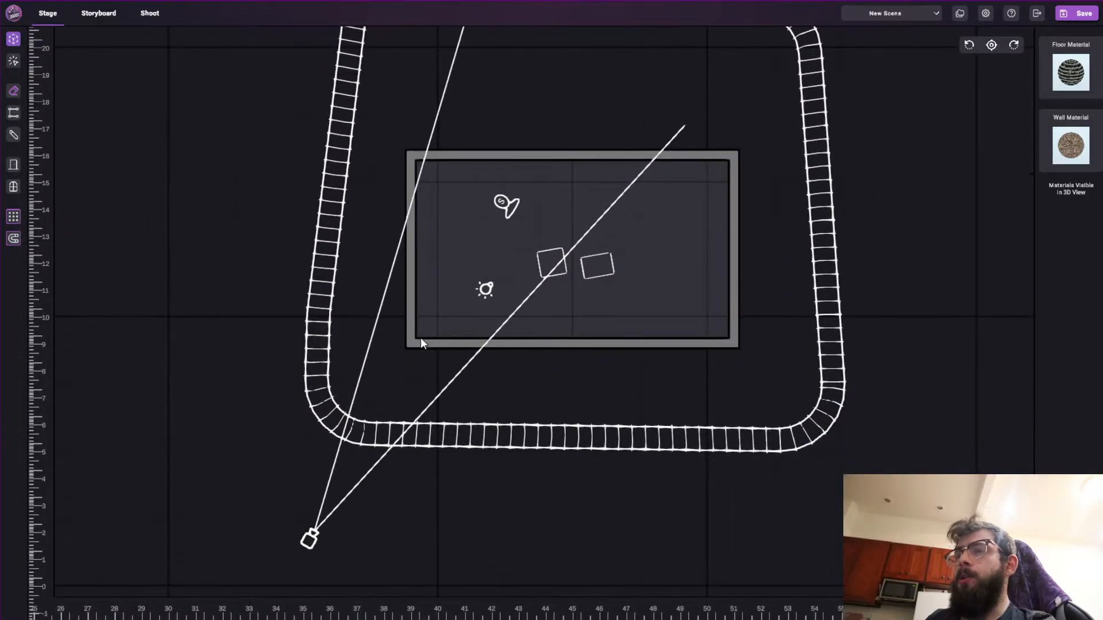
pyautogui.scroll(2, 548, 313)
# Rotate the floor plan view one way and back, and recentre it
pyautogui.click(1012, 45)
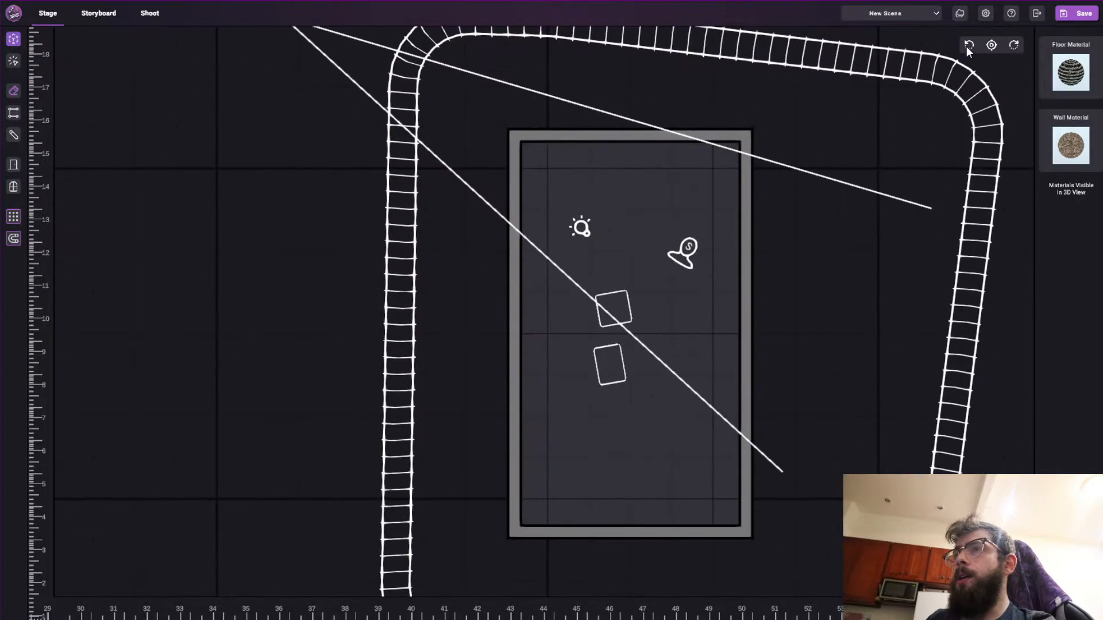
pyautogui.click(967, 45)
pyautogui.moveTo(957, 263); pyautogui.dragTo(436, 132, button='middle')
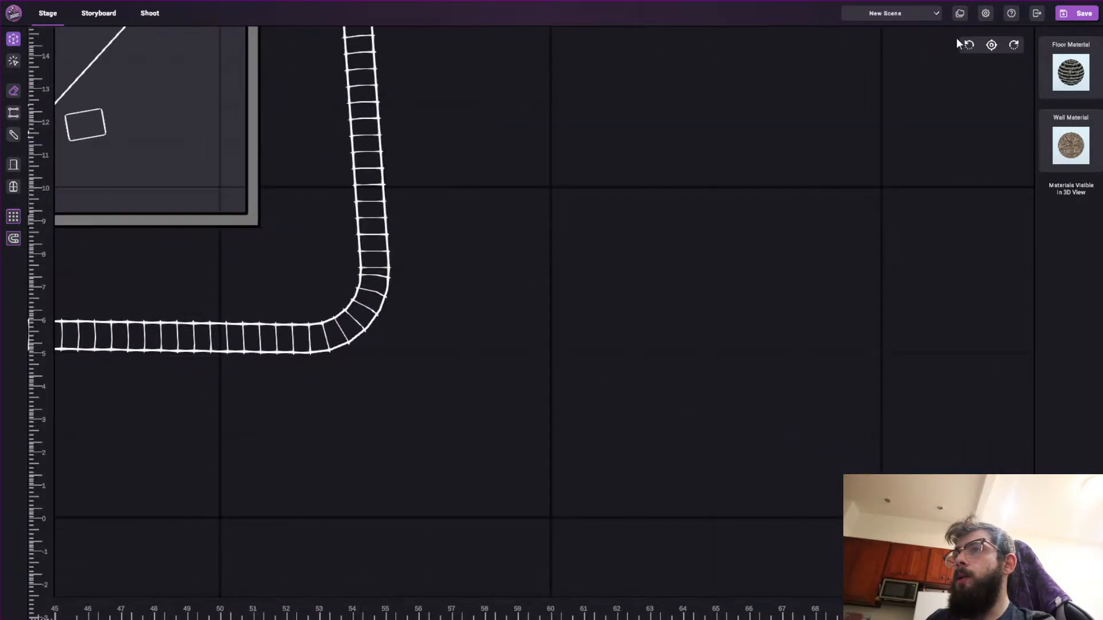
pyautogui.click(991, 45)
# Examine how the camera's field-of-view lines, the track, the light and the figure are drawn on the floor plan
pyautogui.scroll(-3, 528, 258)
pyautogui.moveTo(429, 305); pyautogui.dragTo(517, 341, button='middle')
pyautogui.moveTo(465, 528); pyautogui.dragTo(475, 452, button='middle')
pyautogui.scroll(1, 474, 390)
pyautogui.moveTo(474, 390); pyautogui.dragTo(485, 273, button='middle')
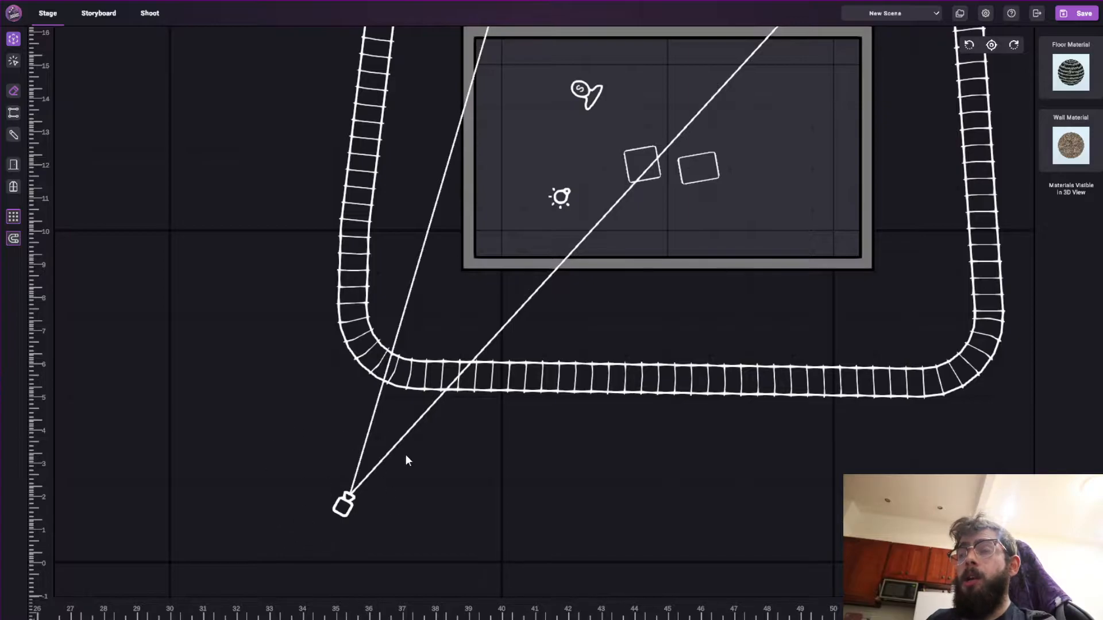
pyautogui.scroll(1, 523, 195)
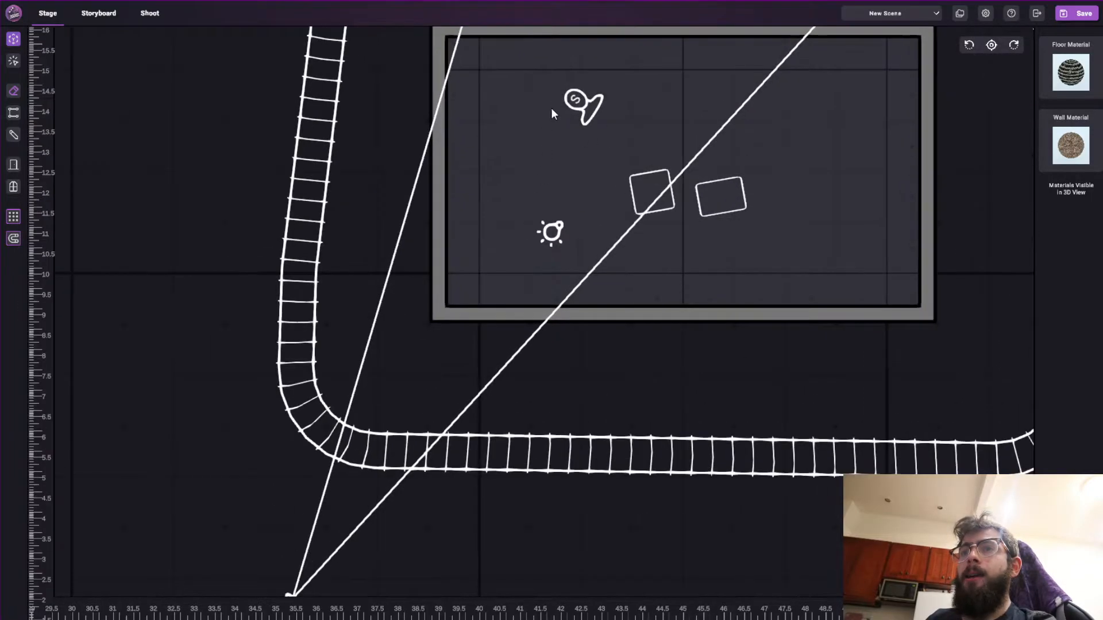
pyautogui.moveTo(576, 174); pyautogui.dragTo(574, 219, button='middle')
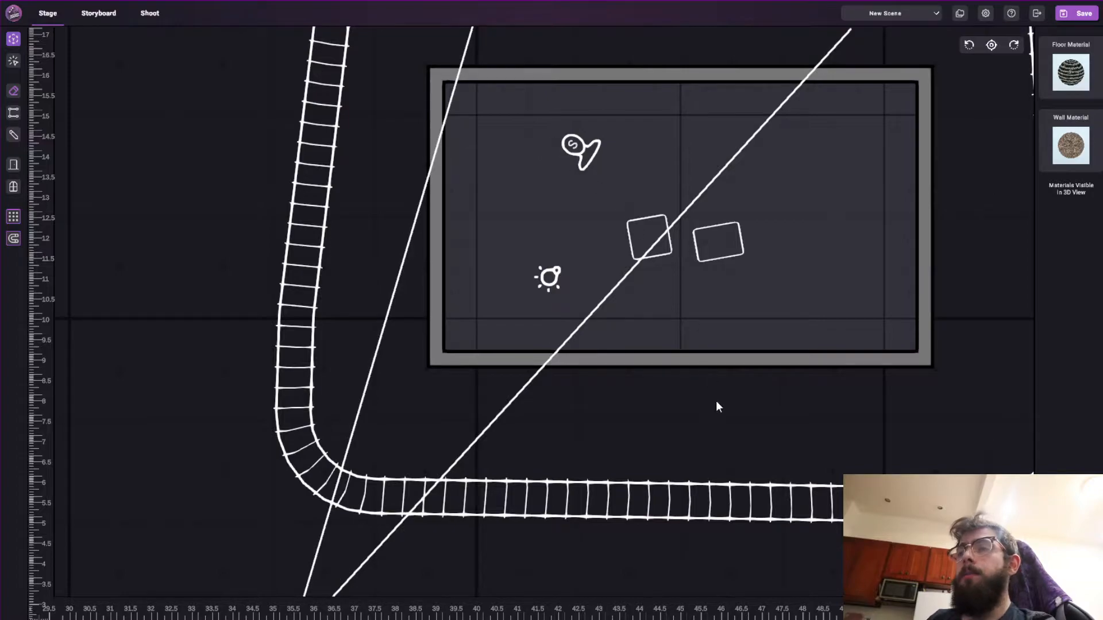
pyautogui.moveTo(601, 282); pyautogui.dragTo(598, 310, button='middle')
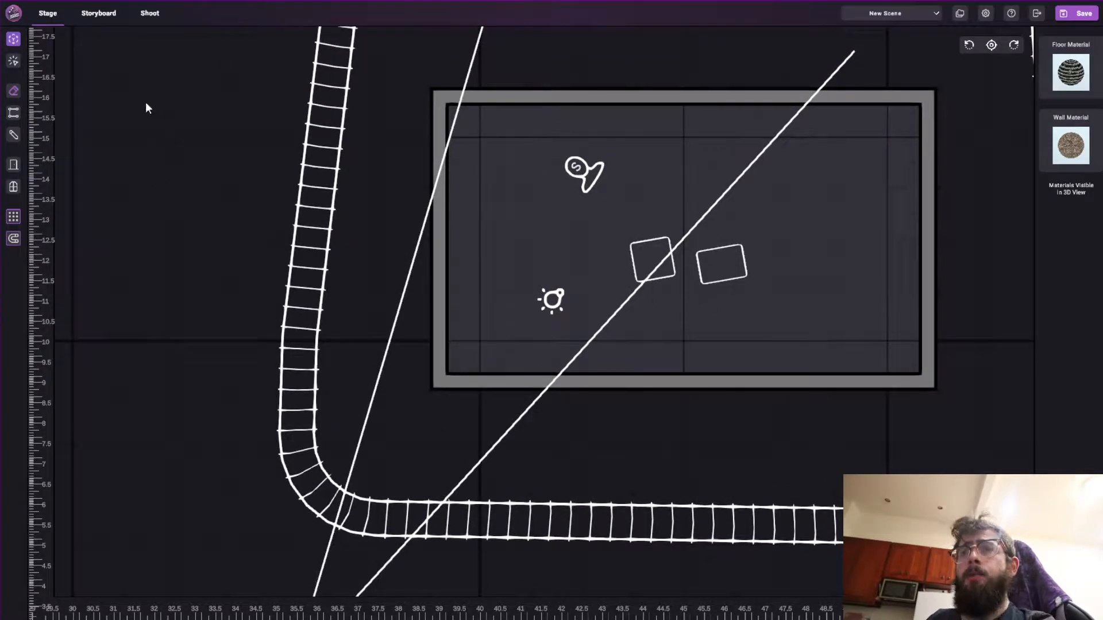
# Return to the 3D view and move the cube away from the light checker to about X 17.79, Z -16.45
pyautogui.click(14, 39)
pyautogui.click(485, 270)
pyautogui.press('w')
pyautogui.moveTo(495, 323); pyautogui.dragTo(856, 305)
pyautogui.moveTo(505, 265); pyautogui.dragTo(631, 269)
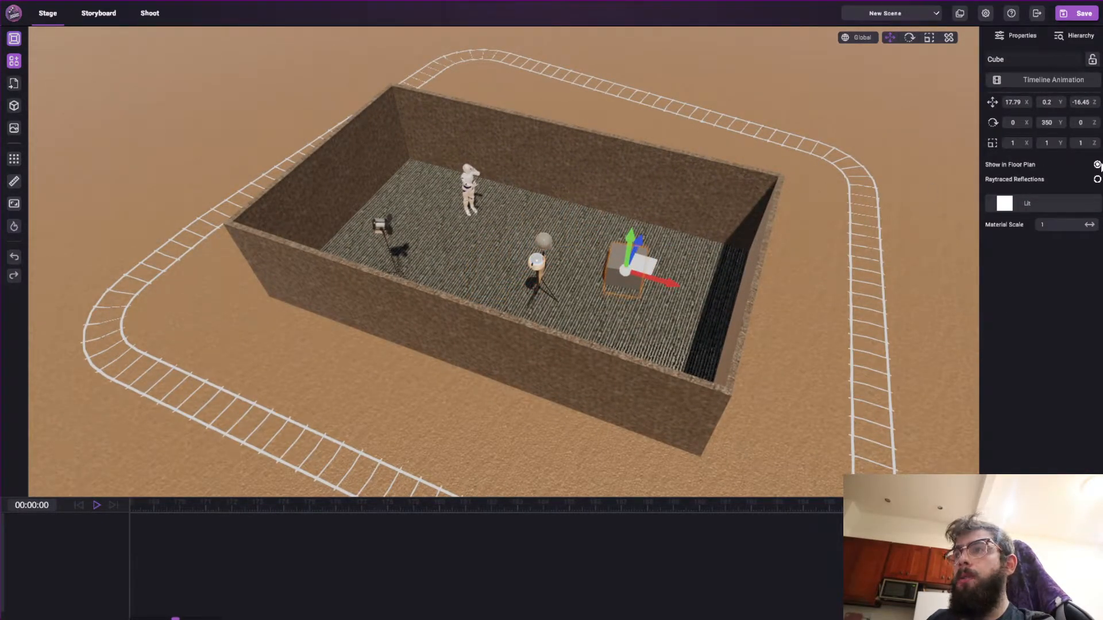
# Turn off Show in Floor Plan for the Color Light Checker and the cube, and return to the floor plan
pyautogui.click(555, 271)
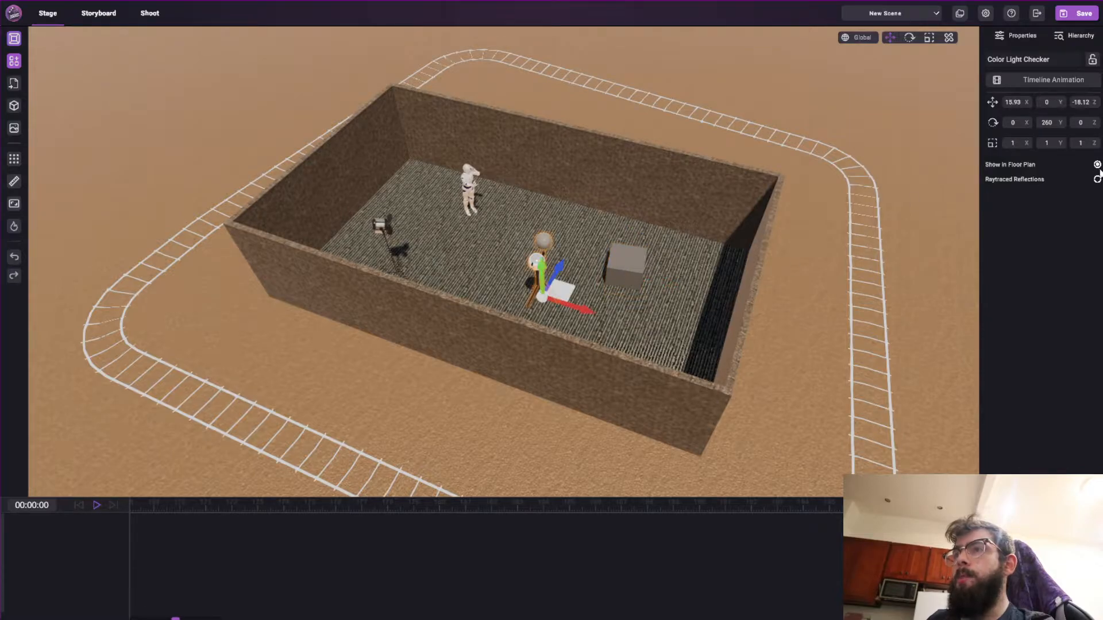
pyautogui.click(616, 273)
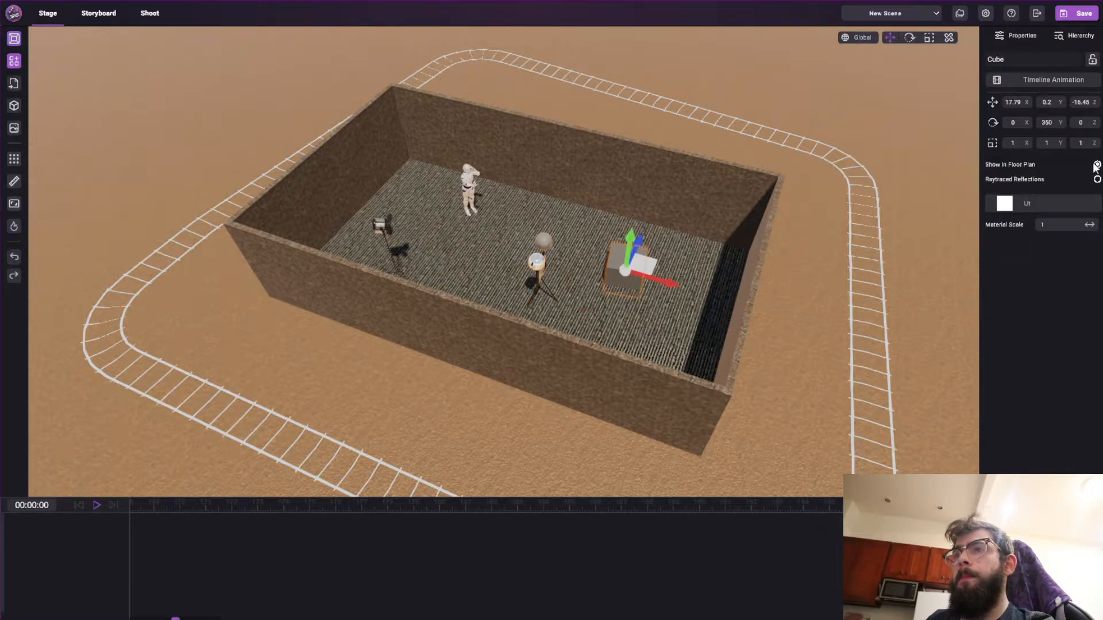
pyautogui.click(14, 41)
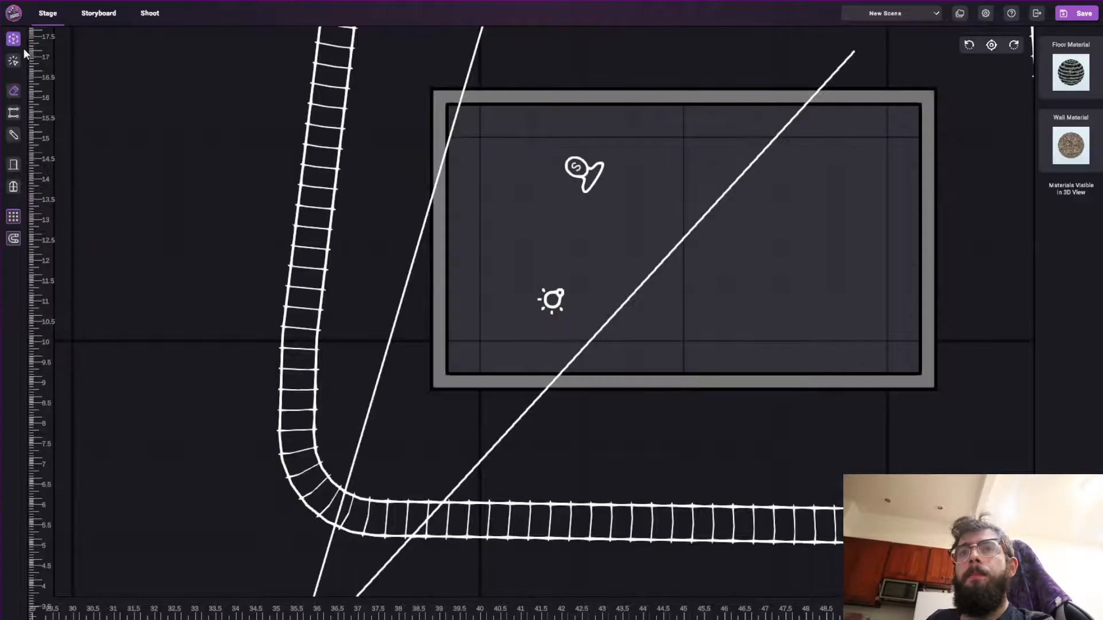
# Erase all four walls of the existing room from the floor plan
pyautogui.moveTo(579, 278); pyautogui.dragTo(405, 237, button='middle')
pyautogui.scroll(-1, 457, 363)
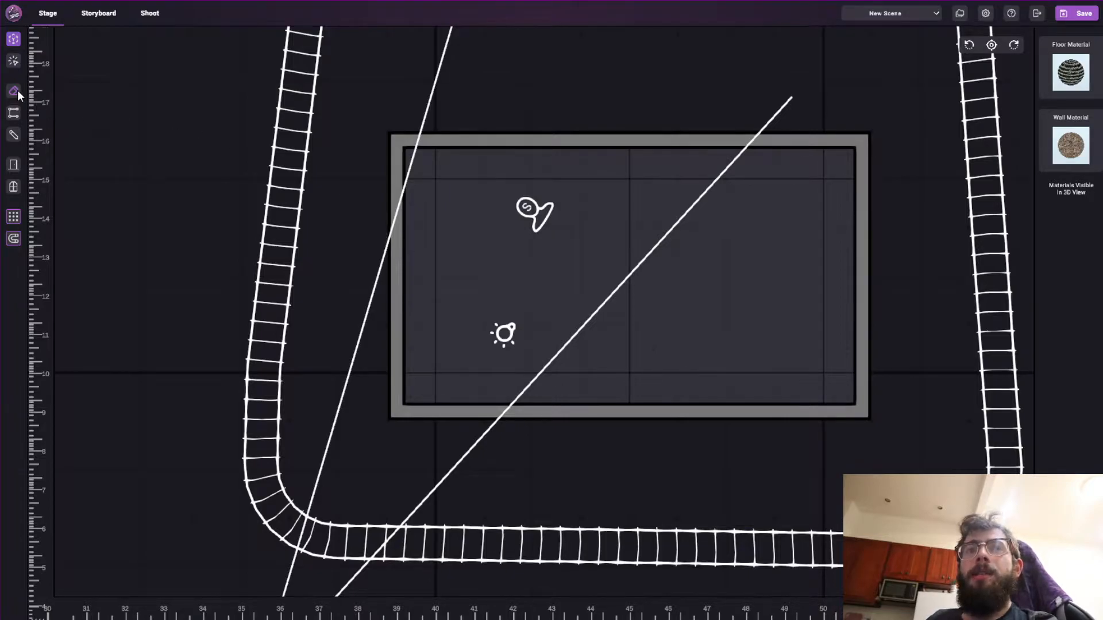
pyautogui.click(430, 143)
pyautogui.click(394, 165)
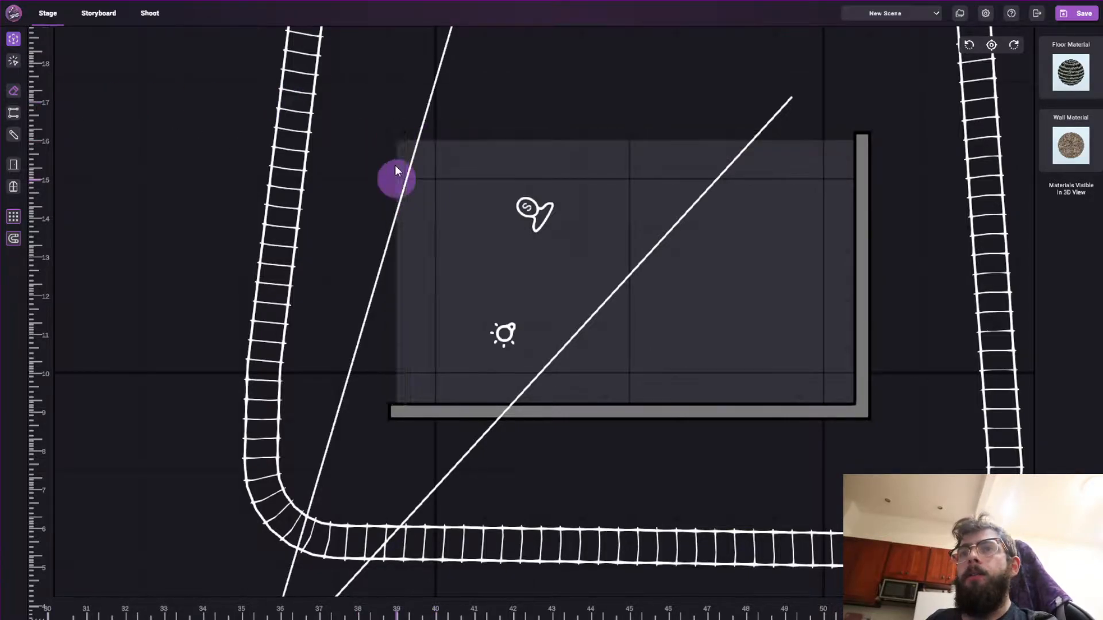
pyautogui.click(426, 395)
pyautogui.click(870, 250)
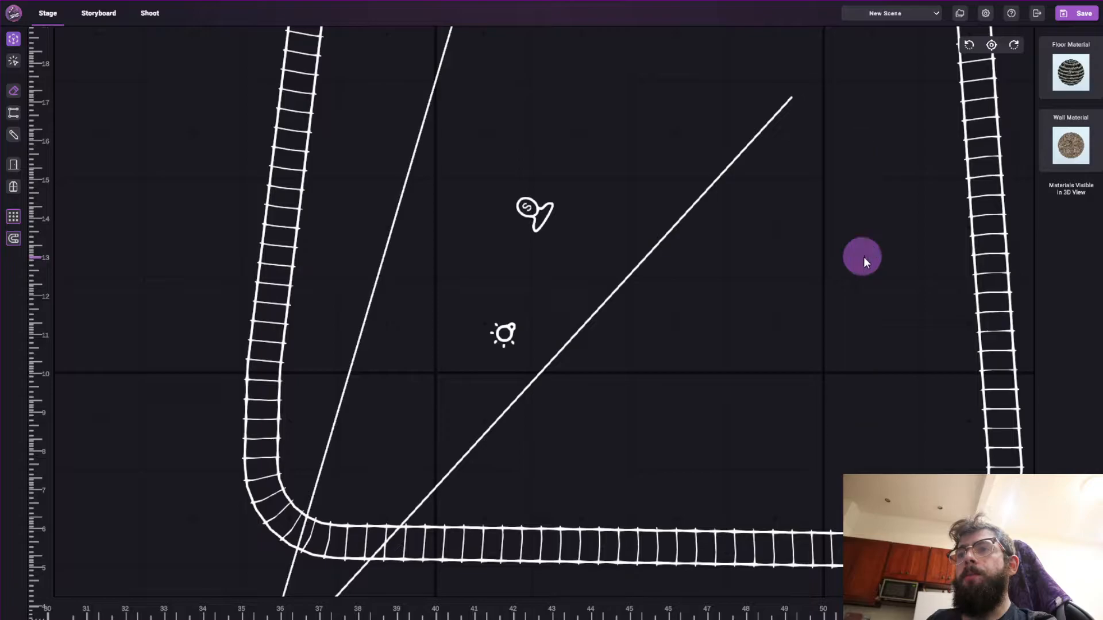
# Draw a closed rectangular room about 10 by 7 grid units, spanning 39 to 49 horizontally and 10 to 17 vertically
pyautogui.click(13, 114)
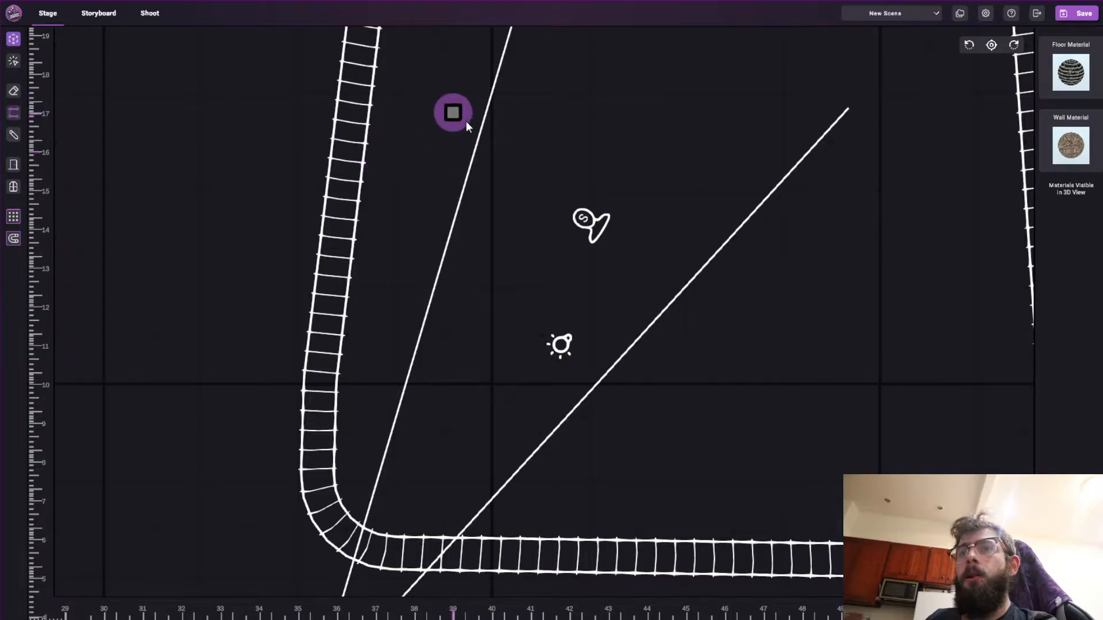
pyautogui.click(454, 112)
pyautogui.click(848, 110)
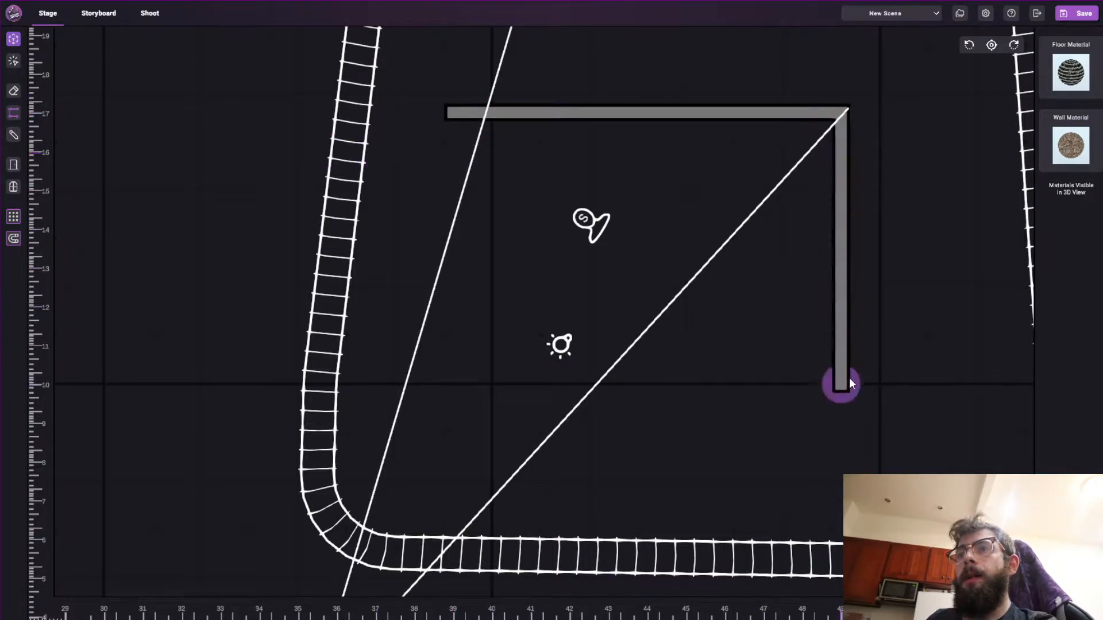
pyautogui.click(850, 381)
pyautogui.click(448, 386)
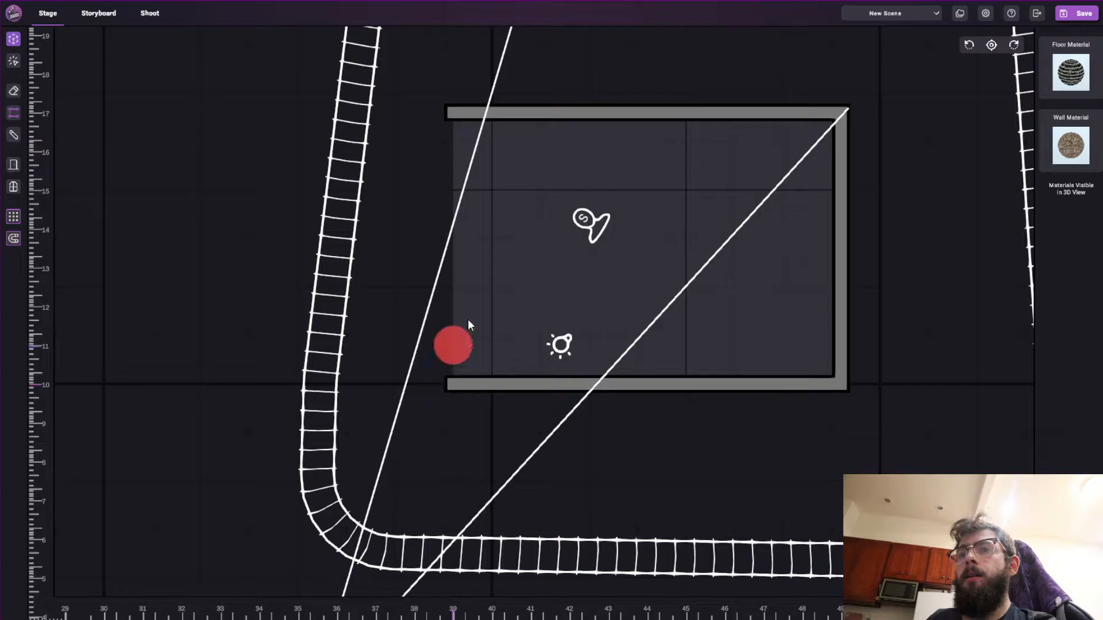
pyautogui.click(452, 112)
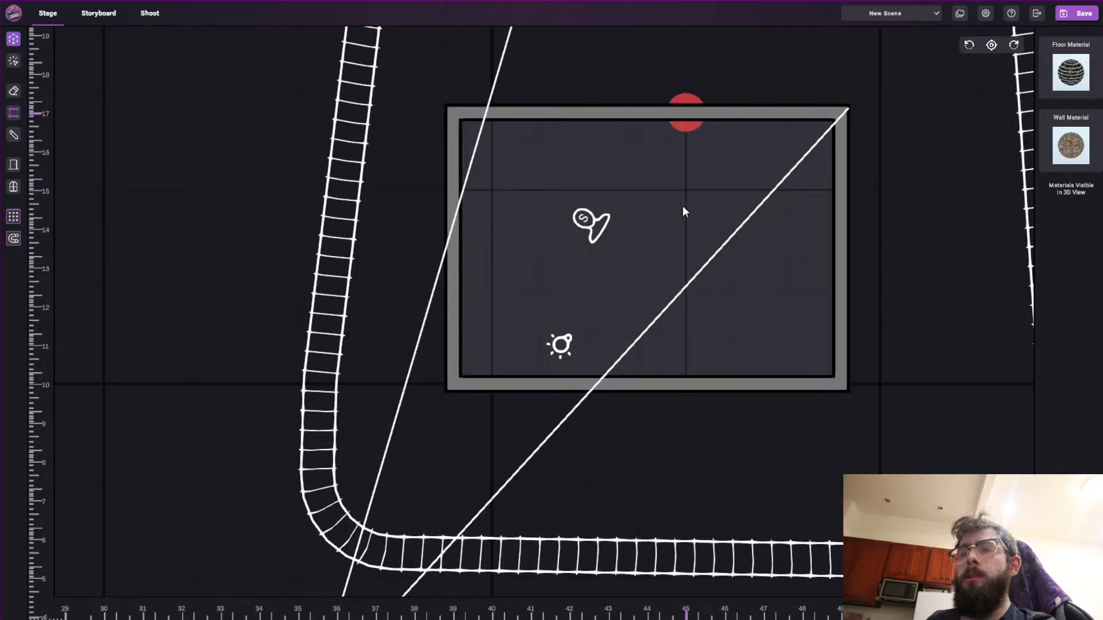
pyautogui.click(452, 113)
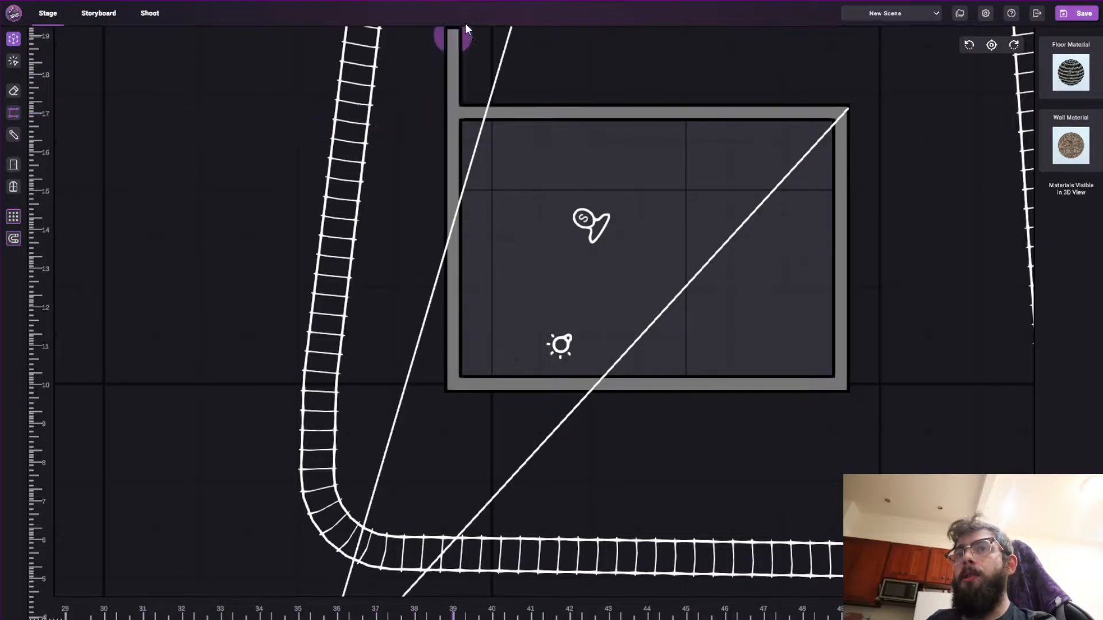
pyautogui.press('Escape')
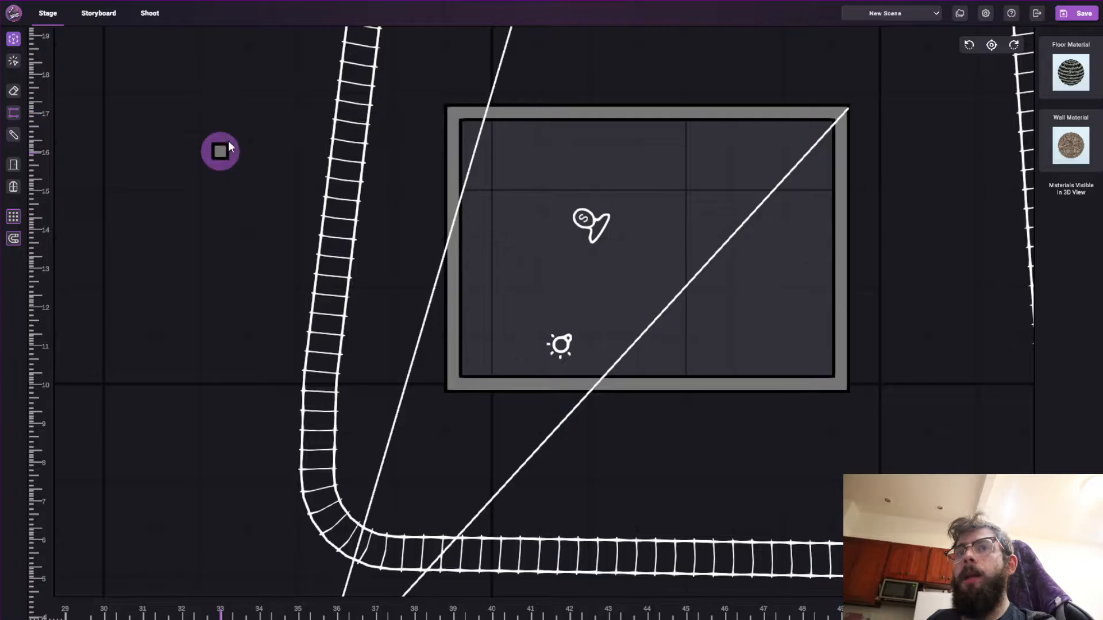
# Add an inner partition about 4 units long at ruler height 14, and a side room about 2 by 3 units beyond the wall at 49
pyautogui.scroll(2, 644, 356)
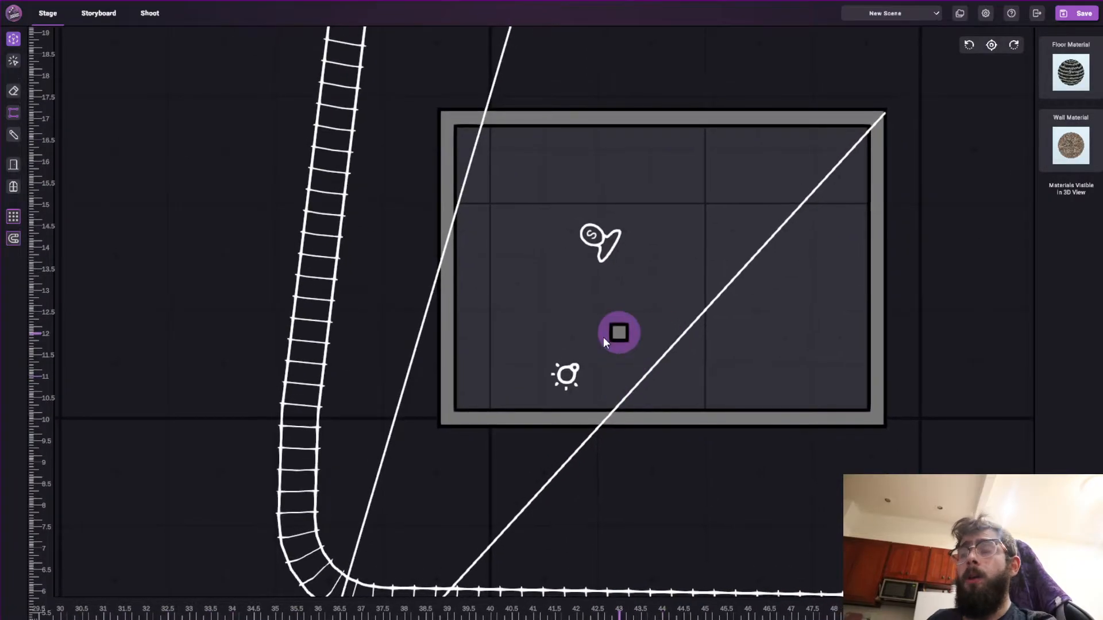
pyautogui.click(14, 136)
pyautogui.click(873, 247)
pyautogui.moveTo(716, 240); pyautogui.dragTo(716, 241)
pyautogui.moveTo(965, 291)
pyautogui.mouseDown()
pyautogui.moveTo(965, 423)
pyautogui.moveTo(886, 420)
pyautogui.mouseUp()
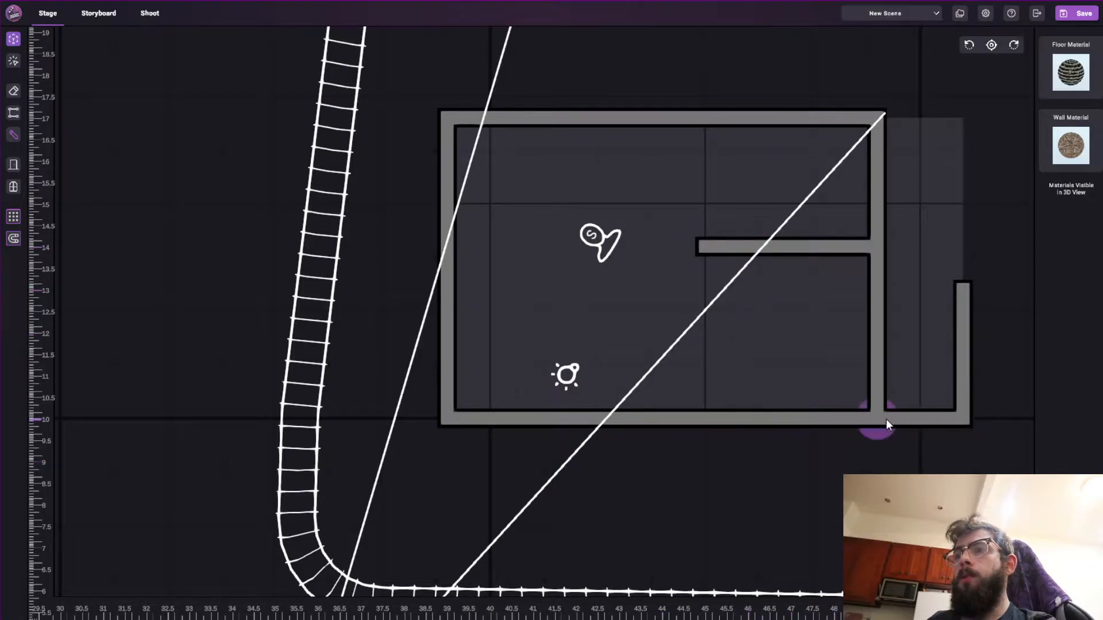
pyautogui.moveTo(964, 290); pyautogui.dragTo(880, 292)
# Extend a stub wall about 2 units outward from the room's upper wall at 42, and erase it
pyautogui.moveTo(798, 379)
pyautogui.mouseDown(button='middle')
pyautogui.moveTo(807, 392)
pyautogui.moveTo(781, 417)
pyautogui.mouseUp(button='middle')
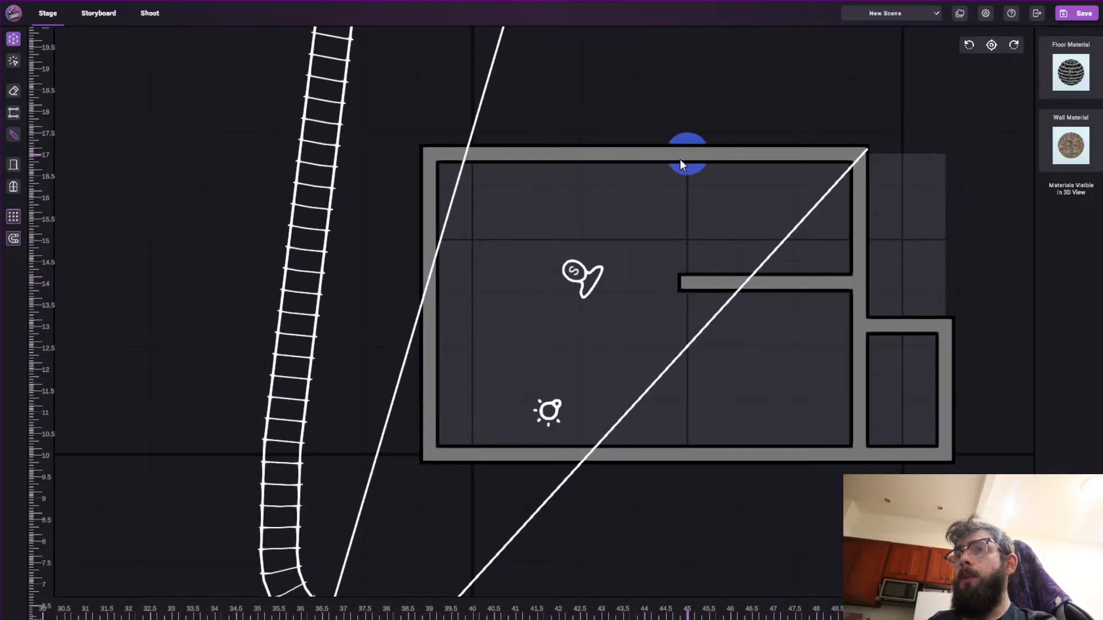
pyautogui.moveTo(555, 155); pyautogui.dragTo(558, 62)
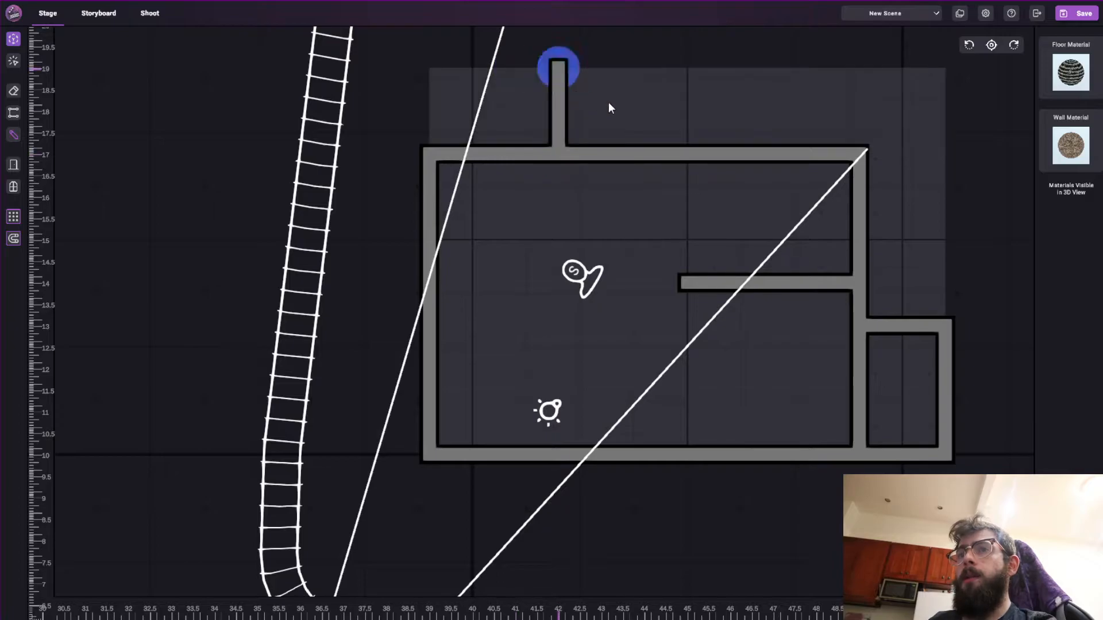
pyautogui.click(13, 90)
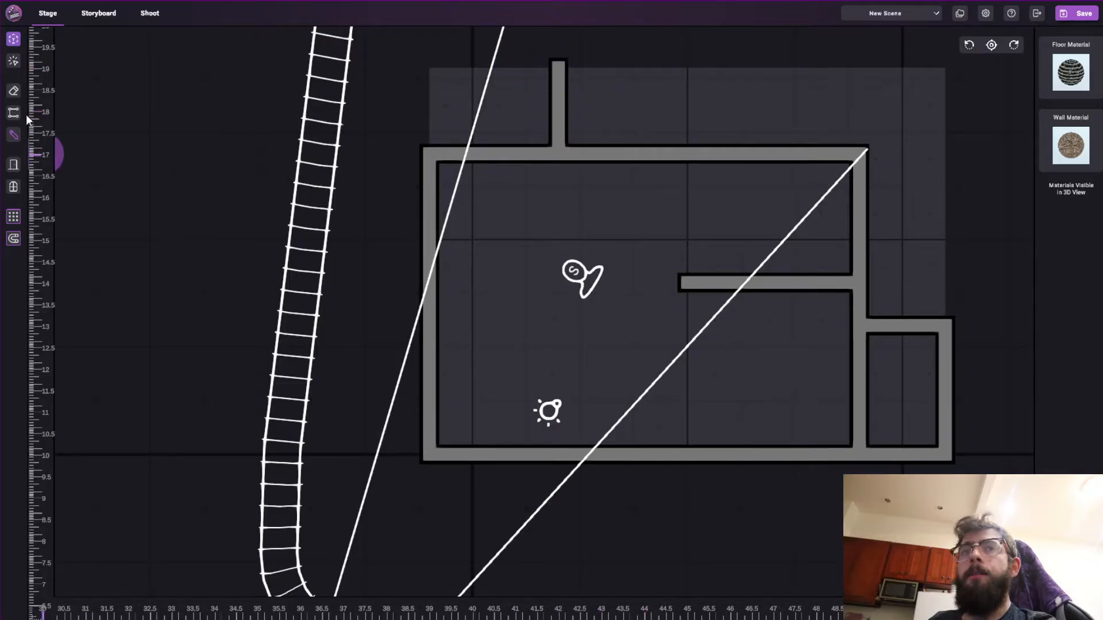
pyautogui.click(563, 93)
# Place a door in the wall at 49 between the main room and side room, centred near ruler height 12
pyautogui.moveTo(596, 235); pyautogui.dragTo(609, 177, button='middle')
pyautogui.moveTo(569, 268); pyautogui.dragTo(500, 258, button='middle')
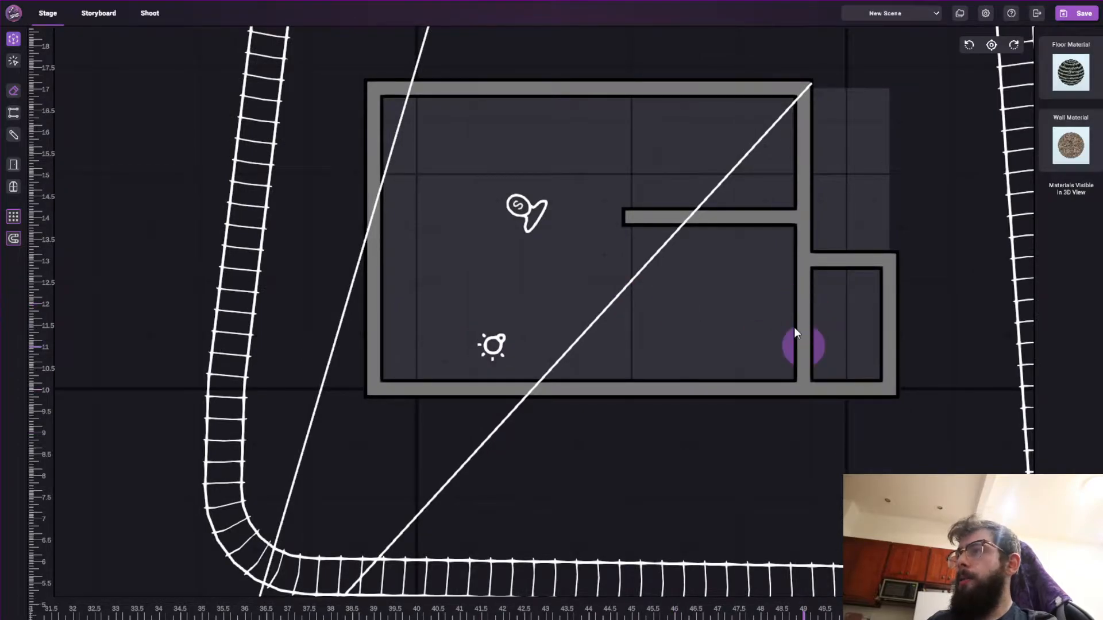
pyautogui.click(13, 165)
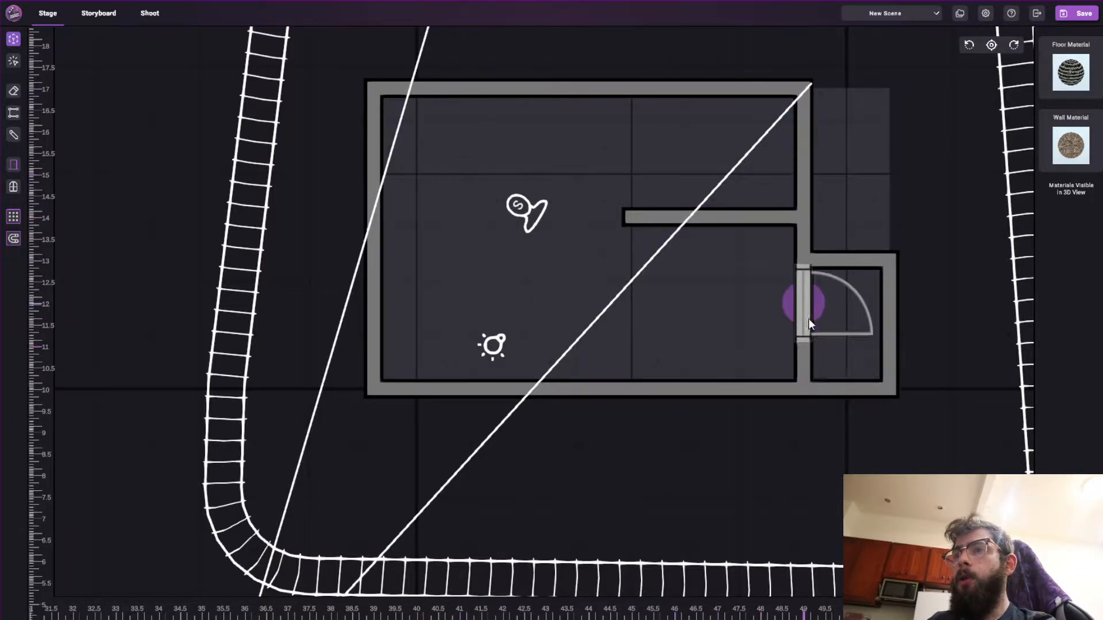
pyautogui.click(805, 315)
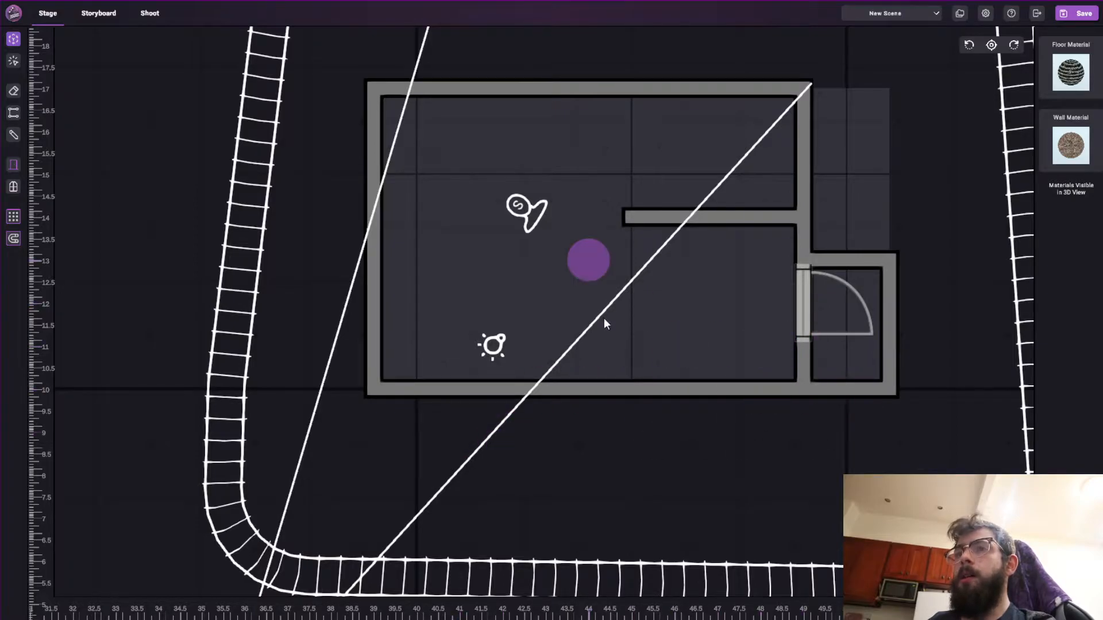
# Place windows in the wall at 39 at heights 16 and 12, the lower wall at 41 and 47, and the upper wall at 41
pyautogui.moveTo(595, 304); pyautogui.dragTo(626, 348, button='middle')
pyautogui.click(14, 187)
pyautogui.click(398, 178)
pyautogui.click(403, 344)
pyautogui.click(493, 432)
pyautogui.click(748, 433)
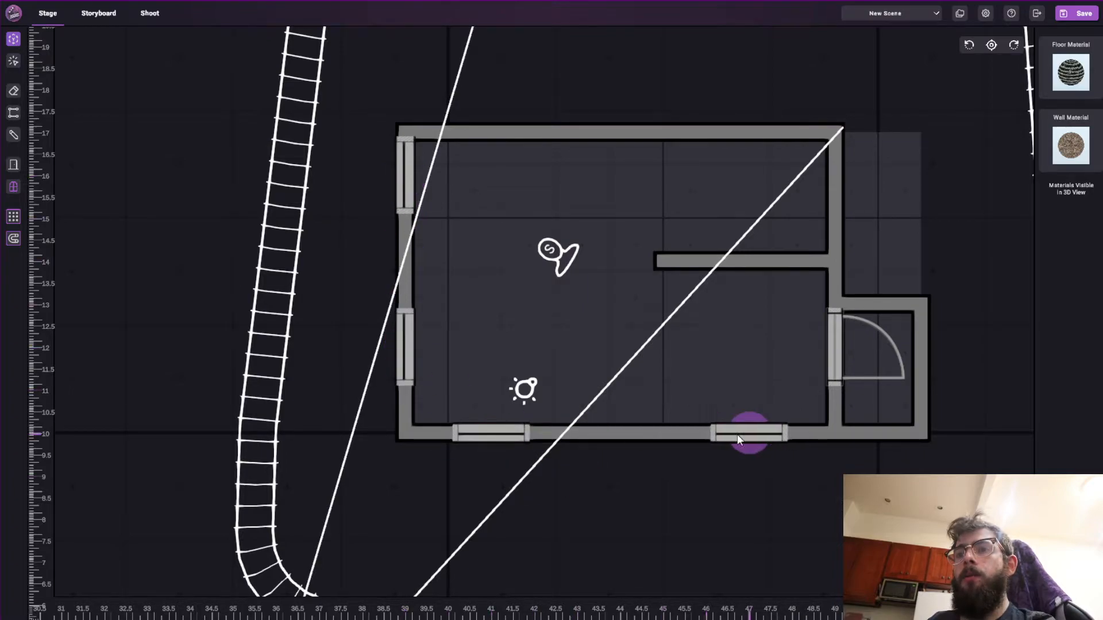
# Place a second door in the room's upper wall at 45
pyautogui.click(13, 165)
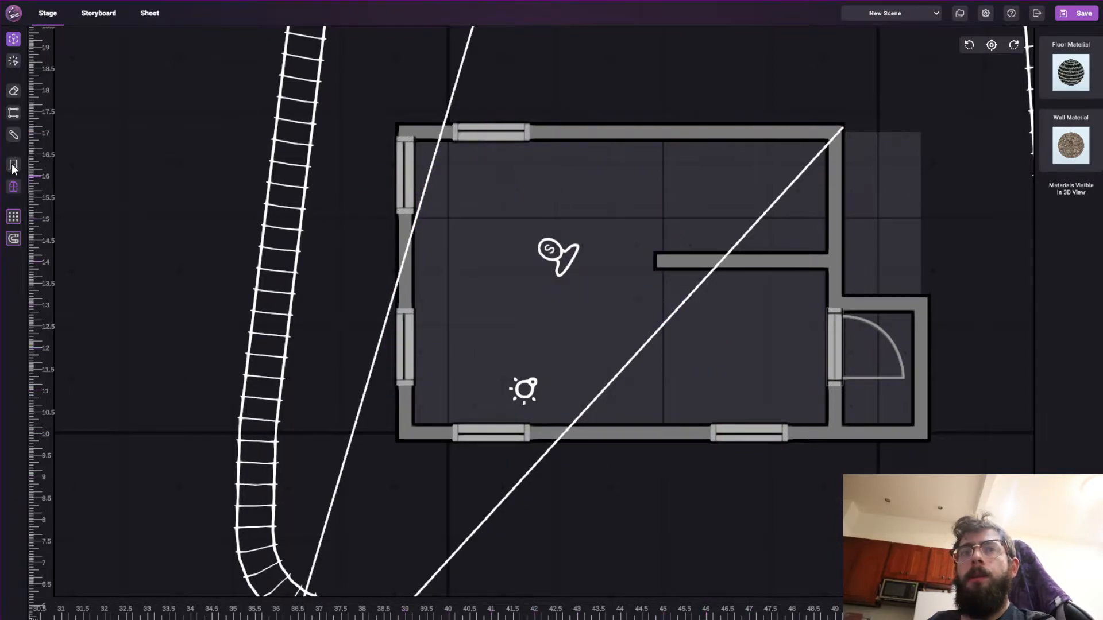
pyautogui.click(664, 133)
pyautogui.scroll(-3, 689, 242)
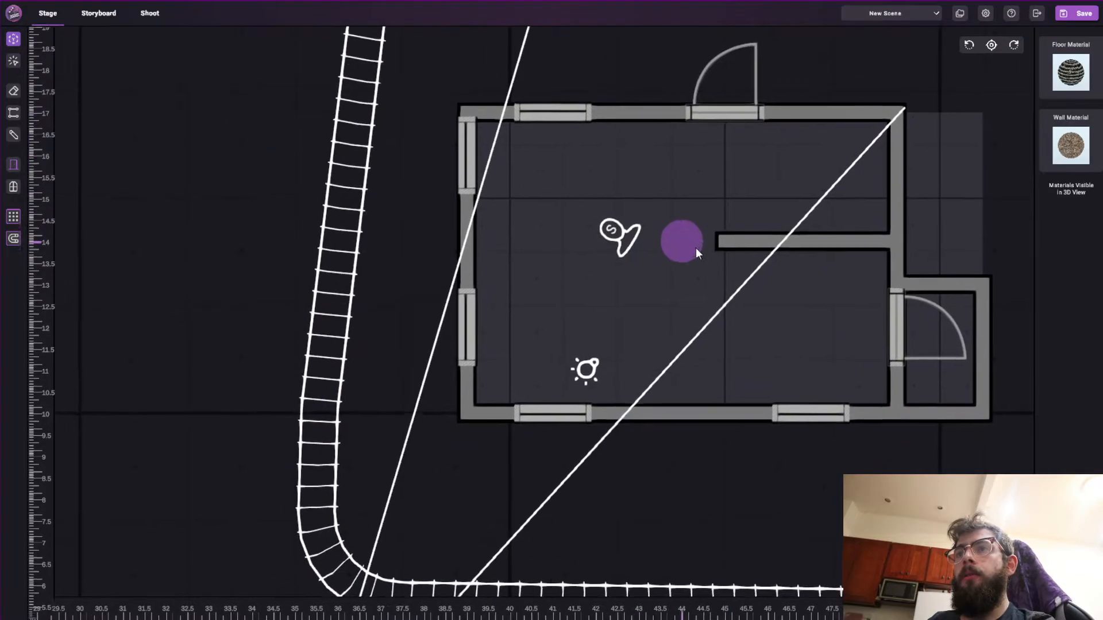
pyautogui.scroll(2, 712, 253)
pyautogui.scroll(2, 699, 276)
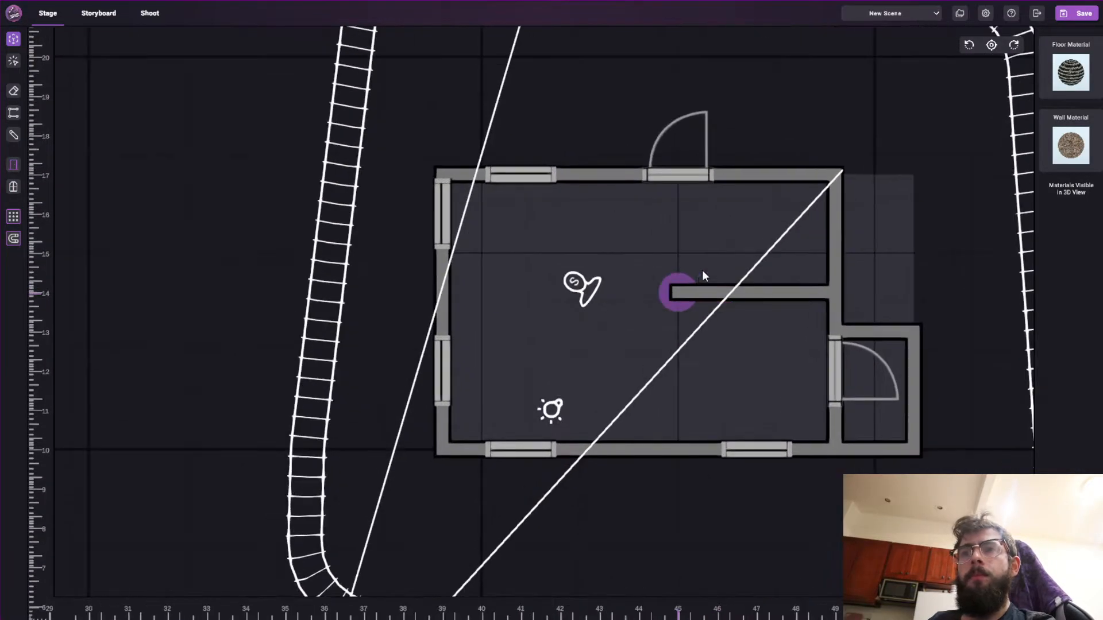
# Show the scene in 3D and move the cube from behind the partition to the window side of the room
pyautogui.click(12, 41)
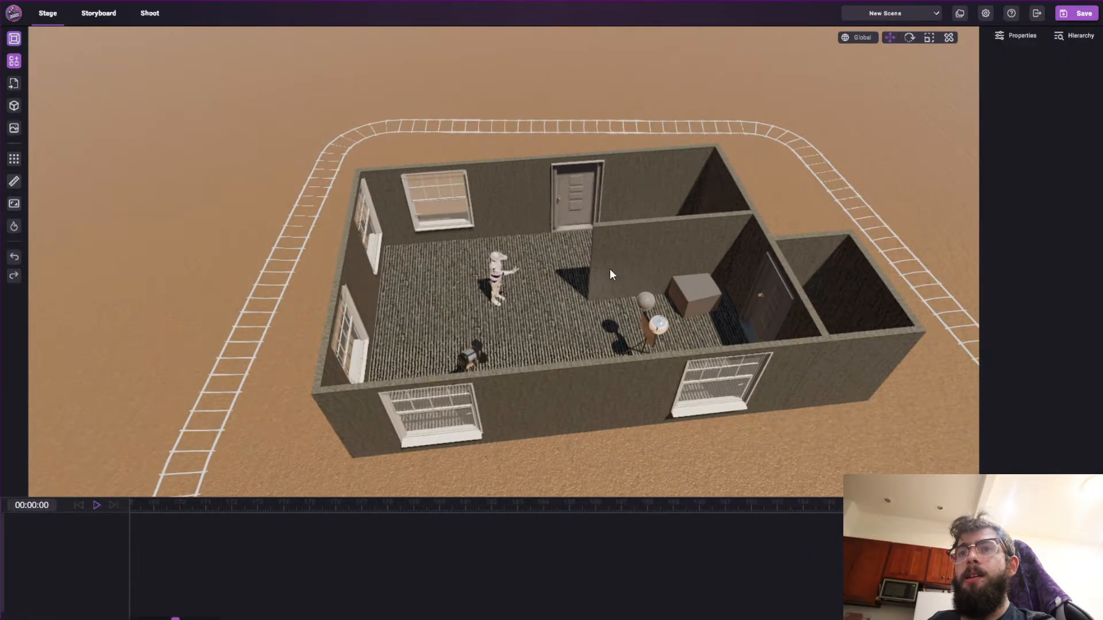
pyautogui.click(693, 298)
pyautogui.moveTo(695, 296); pyautogui.dragTo(444, 306)
# Open the door in the long wall behind the character and deselect the cube
pyautogui.moveTo(512, 270); pyautogui.dragTo(485, 260, button='right')
pyautogui.press('w')
pyautogui.press('a')
pyautogui.press('d')
pyautogui.moveTo(590, 237); pyautogui.dragTo(595, 170, button='right')
pyautogui.press('s')
pyautogui.press('q')
pyautogui.press('w')
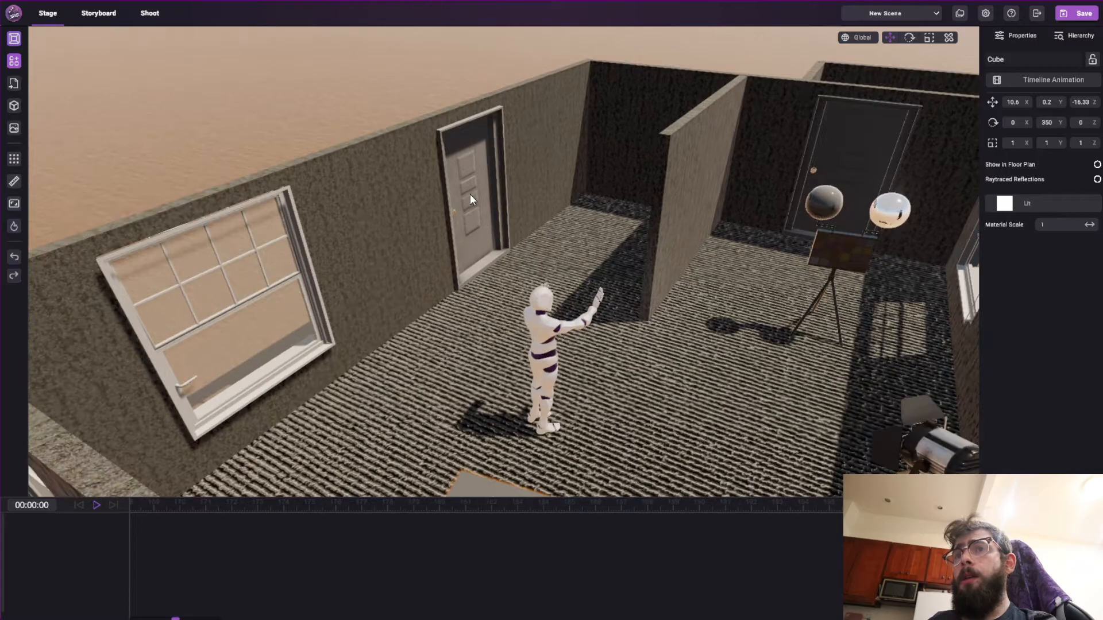
pyautogui.click(468, 195)
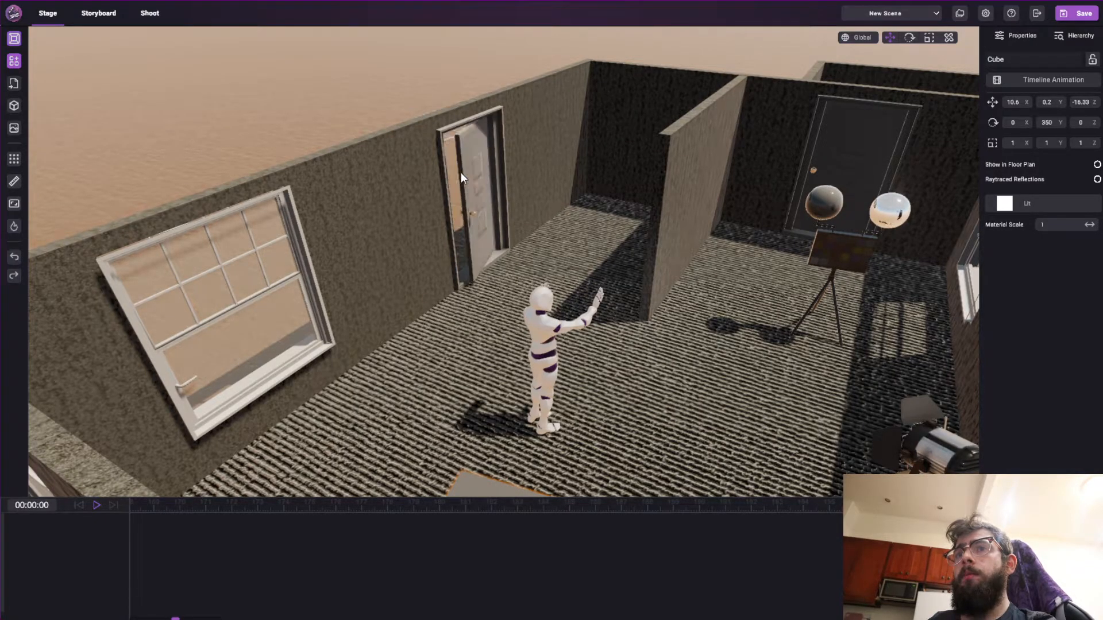
pyautogui.click(497, 223)
pyautogui.press('s')
pyautogui.moveTo(508, 271); pyautogui.dragTo(515, 332, button='right')
pyautogui.scroll(5, 588, 341)
pyautogui.click(624, 312)
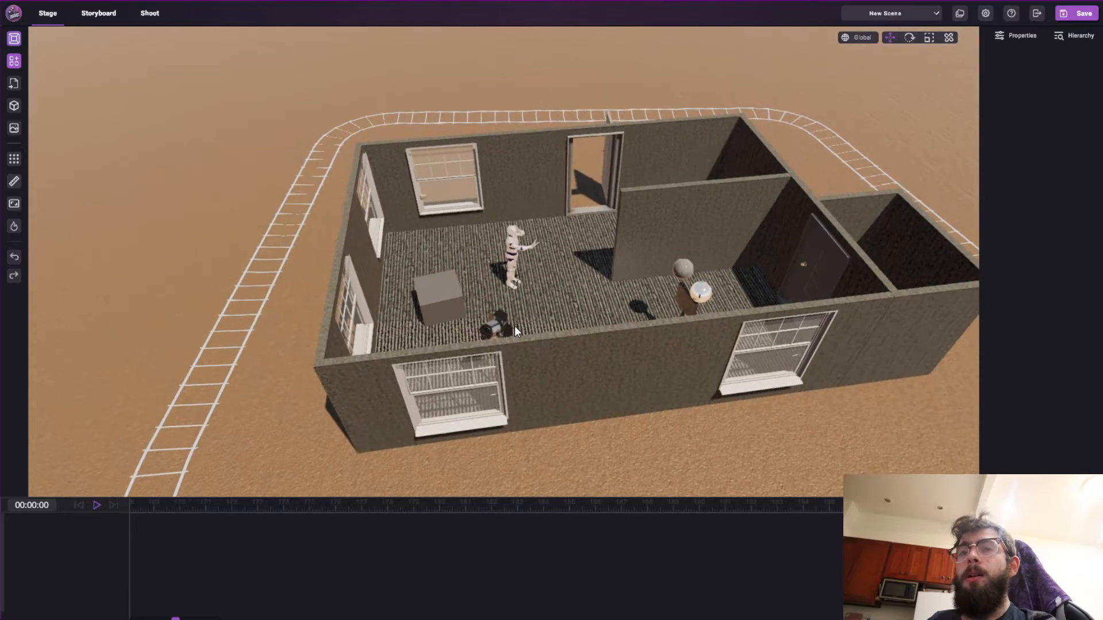
# Return to the floor plan and set the floor material to the mottled tan carpet from the Carpet category
pyautogui.click(14, 39)
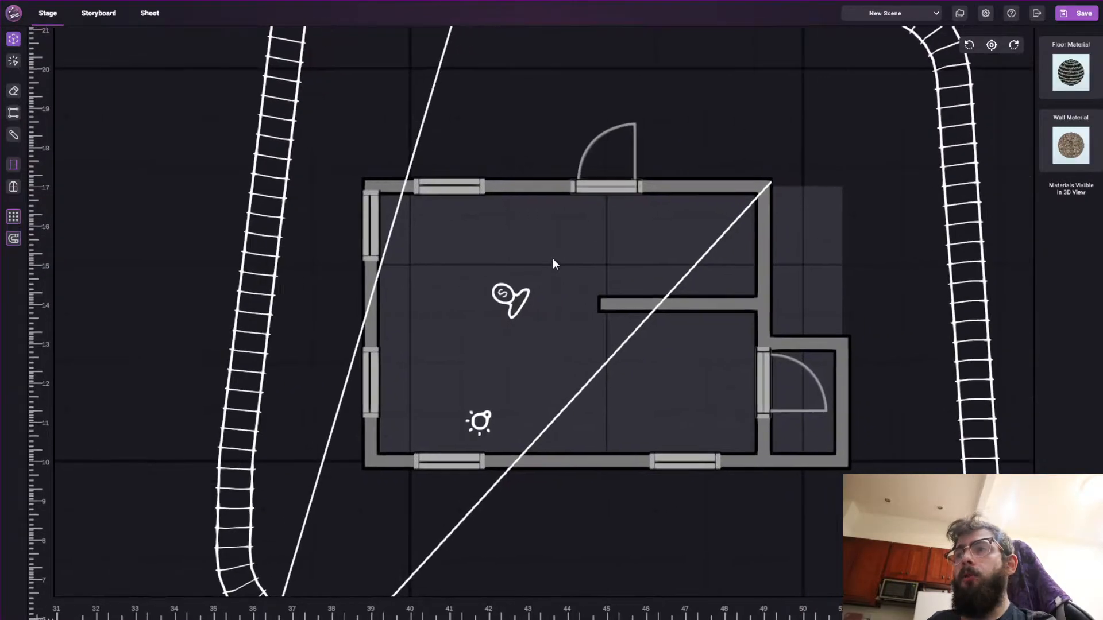
pyautogui.click(1069, 74)
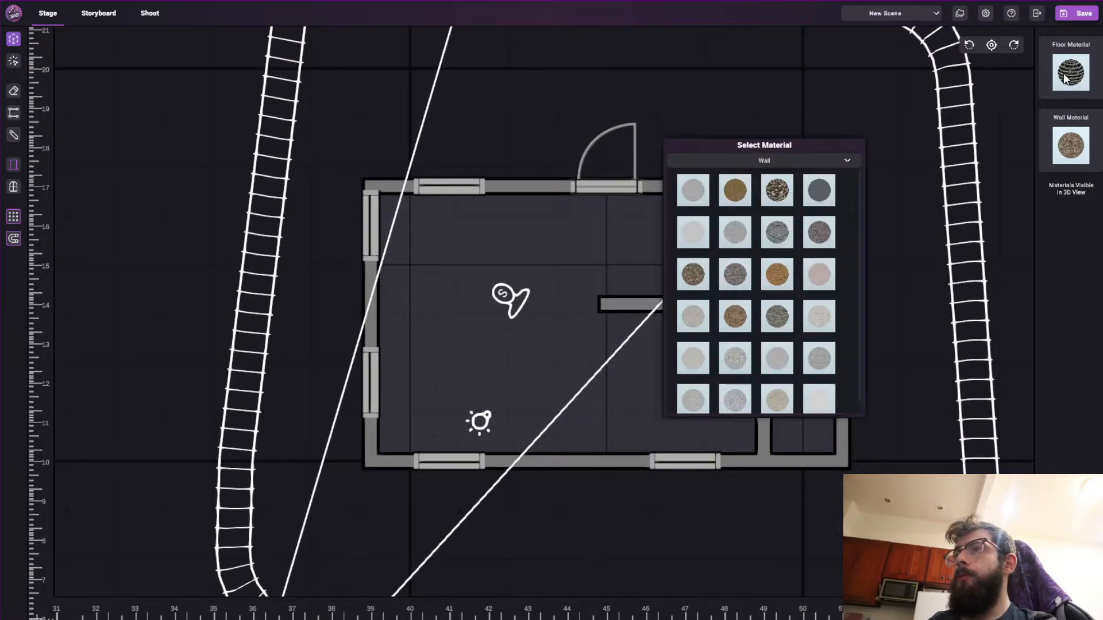
pyautogui.moveTo(757, 143); pyautogui.dragTo(744, 139)
pyautogui.click(763, 155)
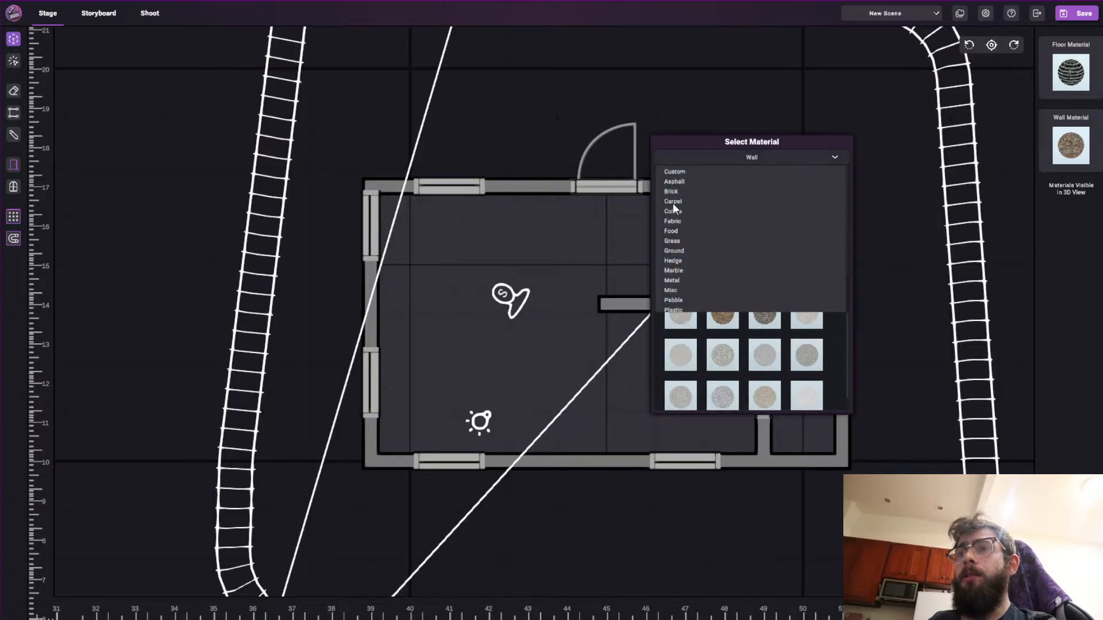
pyautogui.click(673, 198)
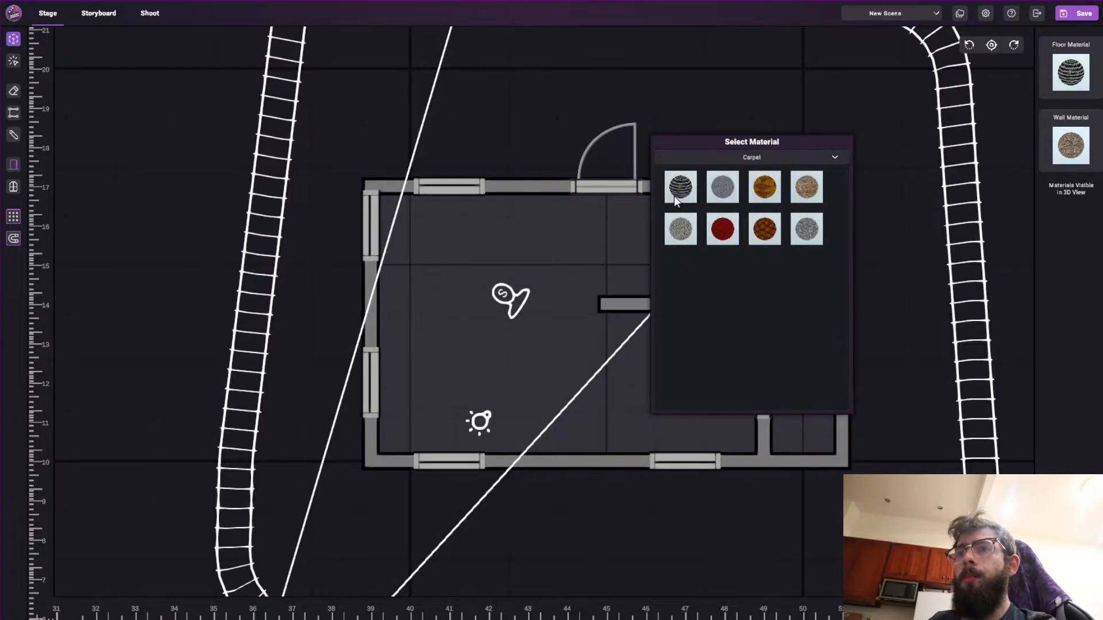
pyautogui.click(807, 189)
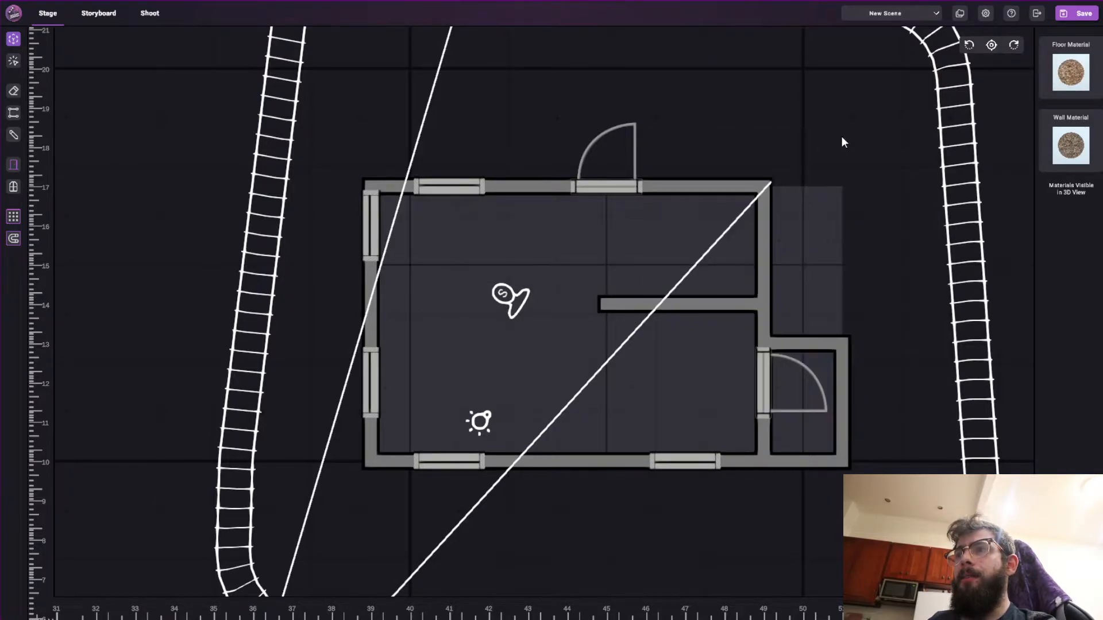
# Set the wall material to the off-white plaster from the Wall category
pyautogui.click(1069, 148)
pyautogui.click(711, 157)
pyautogui.scroll(-3, 711, 260)
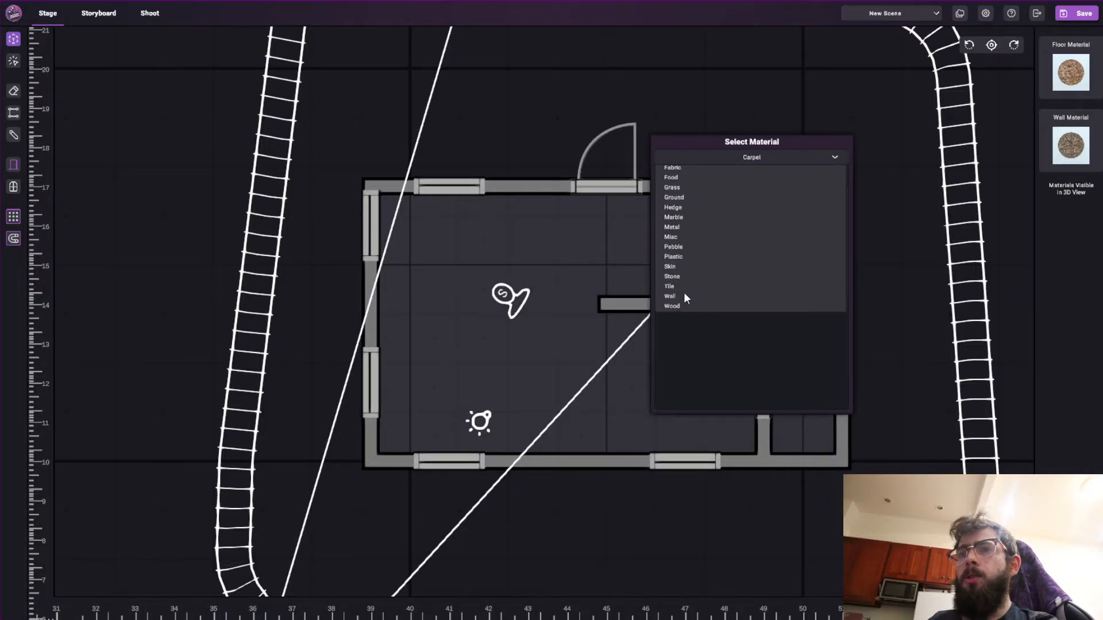
pyautogui.click(670, 297)
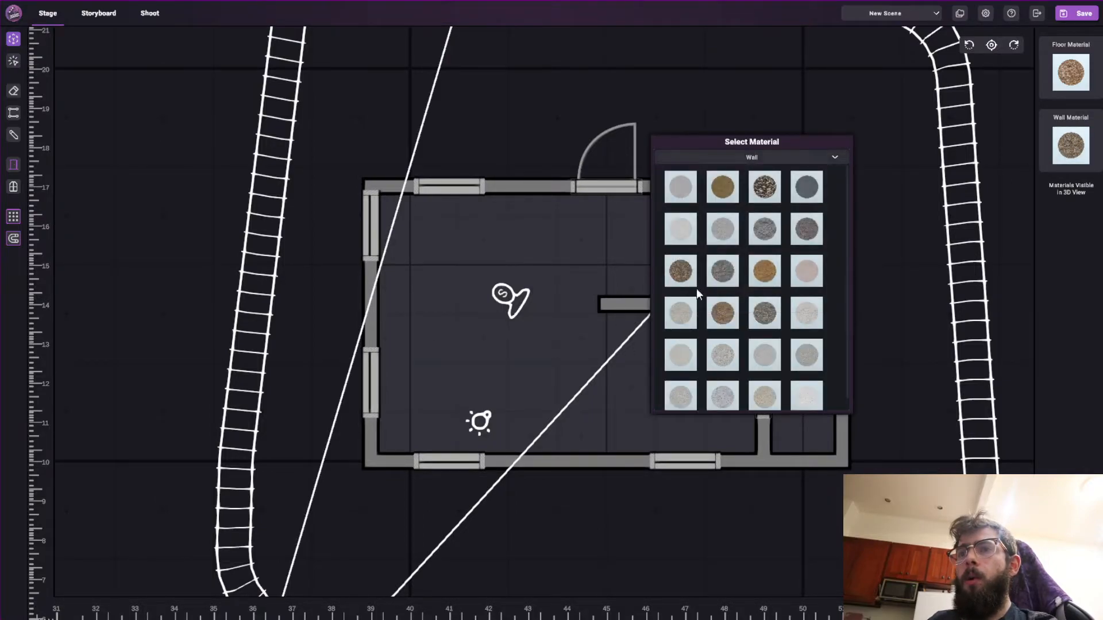
pyautogui.click(680, 228)
pyautogui.scroll(3, 531, 276)
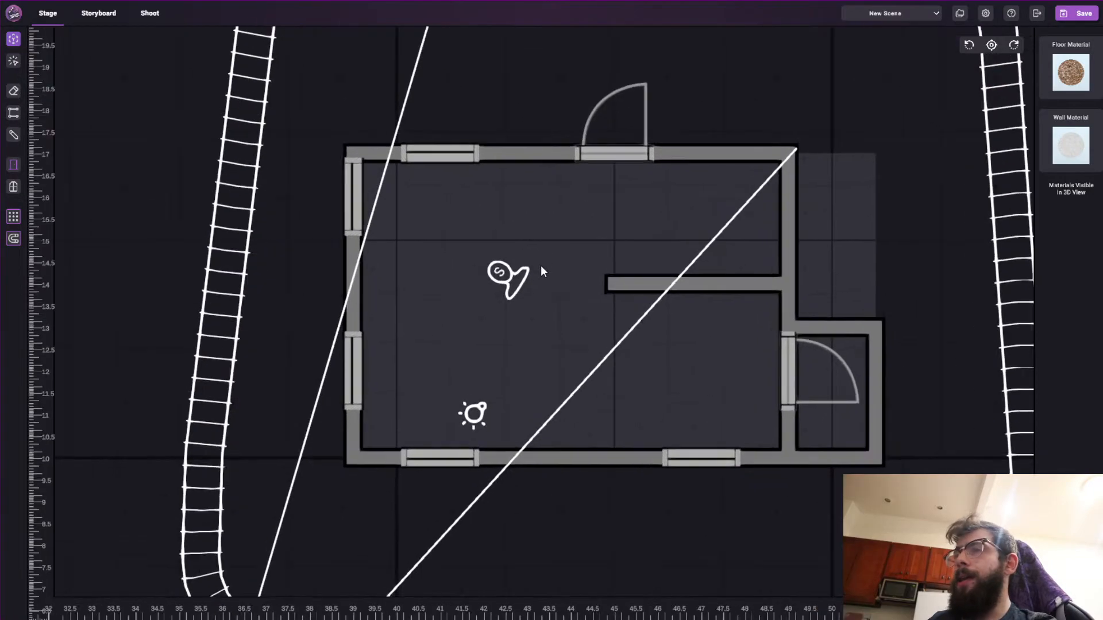
# Inspect the new floor and wall materials in 3D, from inside the room and from outside the building
pyautogui.click(13, 43)
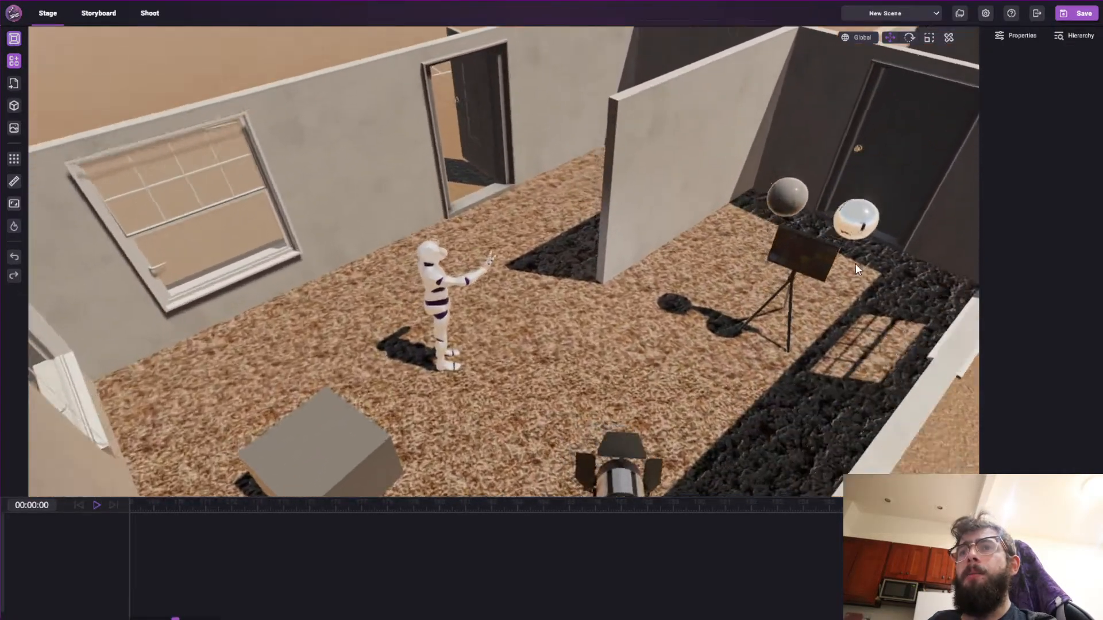
pyautogui.press('q')
pyautogui.moveTo(855, 264); pyautogui.dragTo(1094, 180, button='right')
pyautogui.press('e')
pyautogui.press('s')
pyautogui.moveTo(615, 195); pyautogui.dragTo(353, 374, button='right')
pyautogui.press('s')
pyautogui.press('w')
pyautogui.press('s')
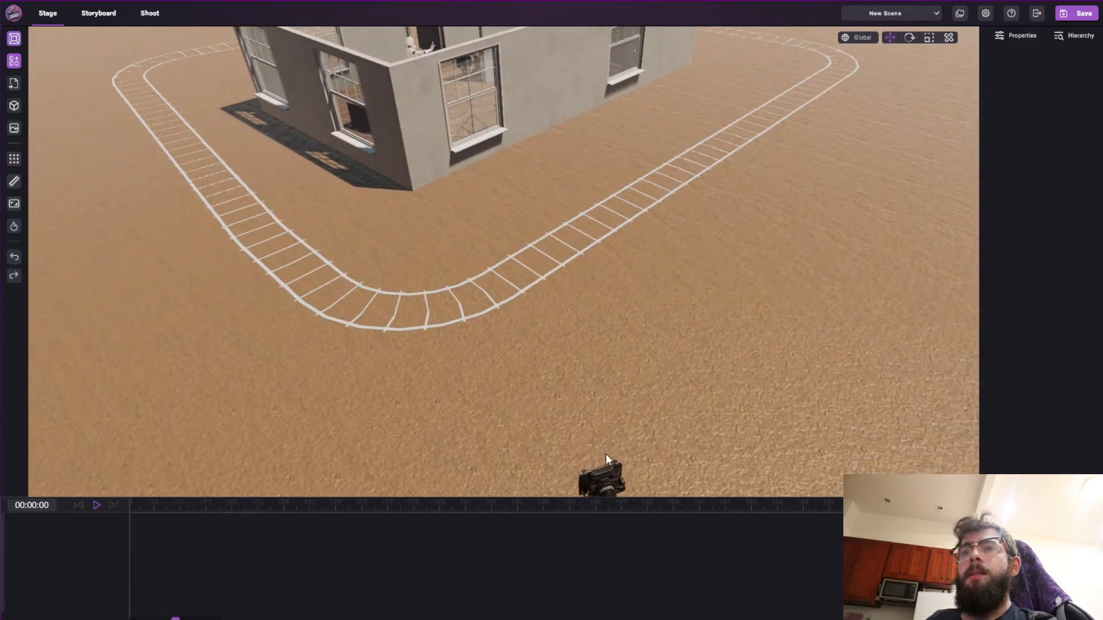
# Select the tripod camera outside the track and move it to about X 5.4, Z -28
pyautogui.click(604, 459)
pyautogui.moveTo(578, 355); pyautogui.dragTo(591, 407, button='right')
pyautogui.press('s')
pyautogui.moveTo(575, 413); pyautogui.dragTo(557, 372)
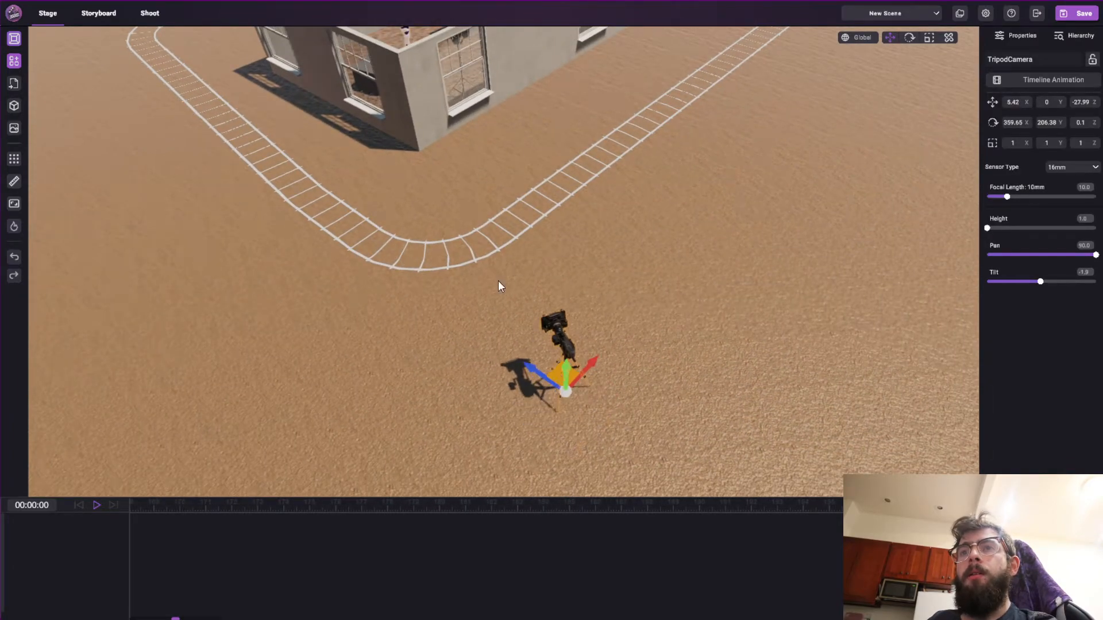
# In the Shoot view, frame the character through the window, focus on it and set the focal length to 22
pyautogui.click(156, 14)
pyautogui.moveTo(206, 71); pyautogui.dragTo(272, 62, button='right')
pyautogui.press('w')
pyautogui.press('w')
pyautogui.moveTo(559, 335)
pyautogui.mouseDown(button='right')
pyautogui.moveTo(549, 335)
pyautogui.moveTo(560, 336)
pyautogui.mouseUp(button='right')
pyautogui.click(443, 193)
pyautogui.scroll(10, 398, 46)
pyautogui.scroll(3, 397, 46)
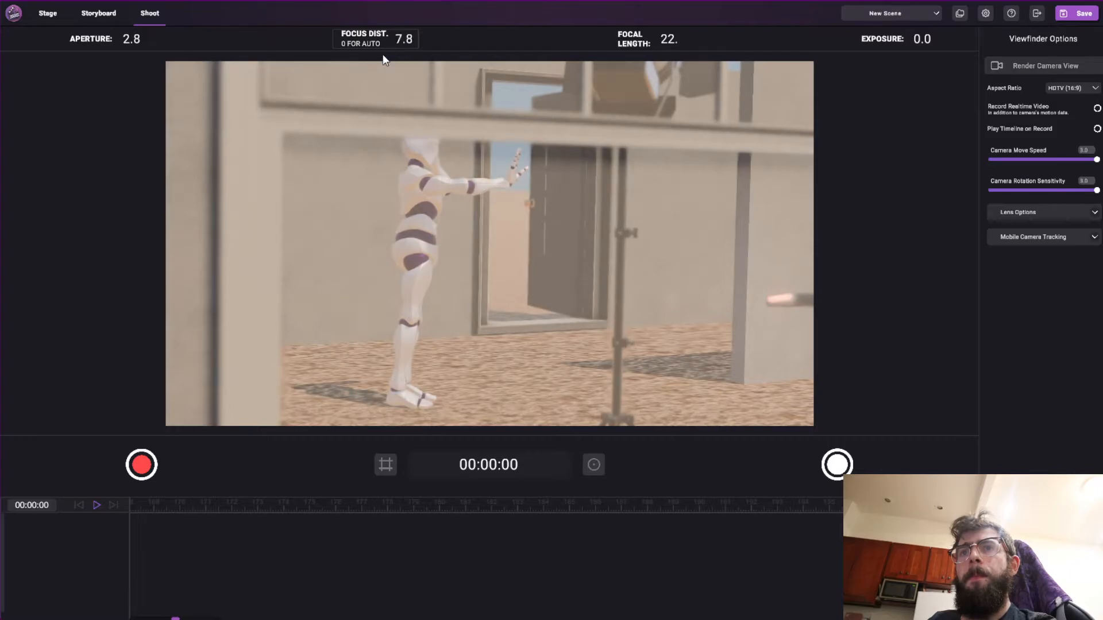
# Return to the Stage view and examine the whole building from above in 3D
pyautogui.click(49, 12)
pyautogui.moveTo(510, 188); pyautogui.dragTo(964, 396, button='right')
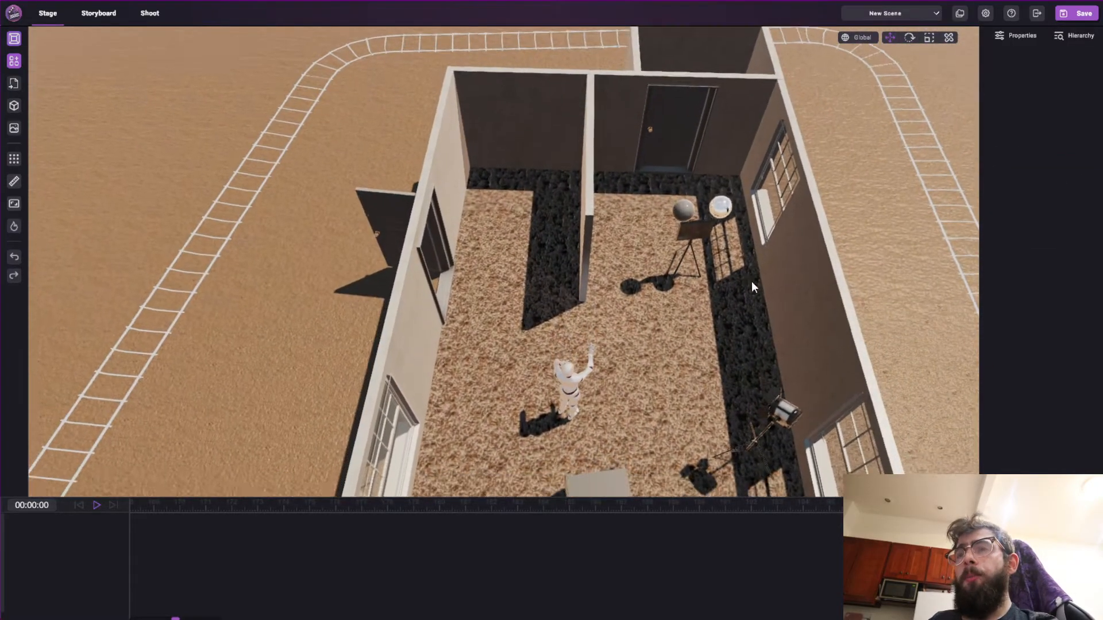
pyautogui.scroll(-5, 750, 292)
pyautogui.scroll(3, 492, 279)
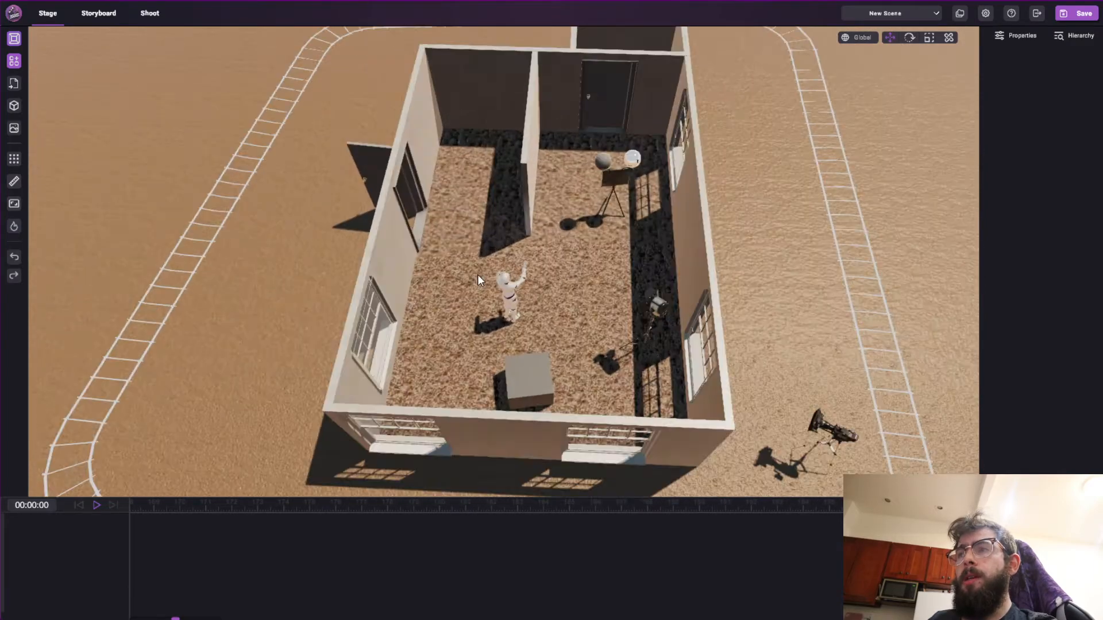
pyautogui.scroll(-2, 475, 246)
# Open the floor plan and examine the room layout, its openings and the camera's field of view
pyautogui.click(15, 39)
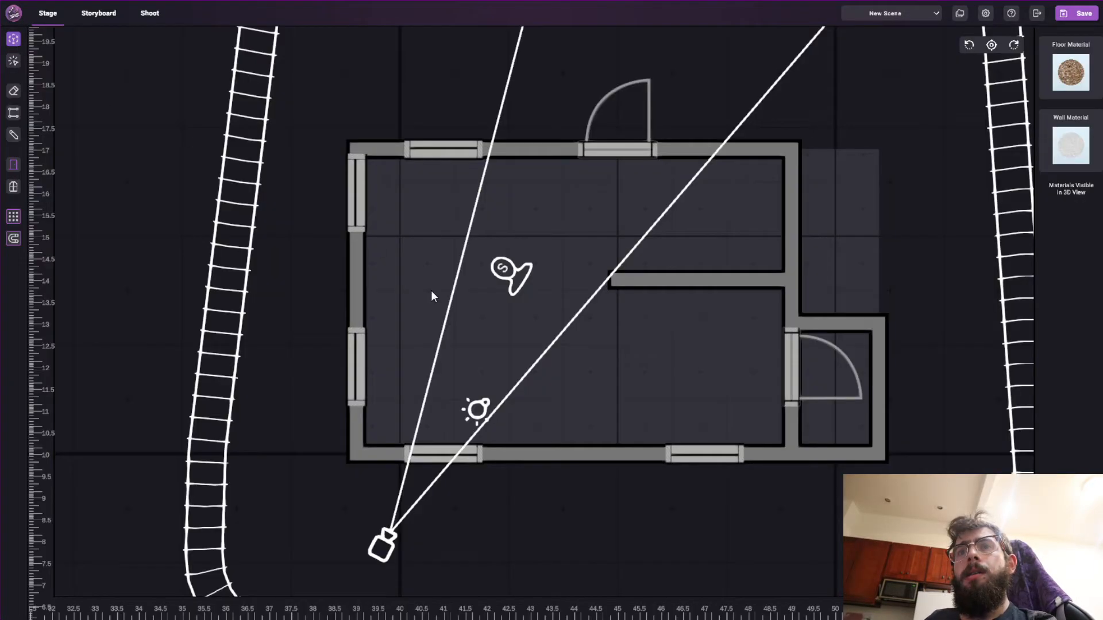
pyautogui.moveTo(726, 202); pyautogui.dragTo(716, 206, button='middle')
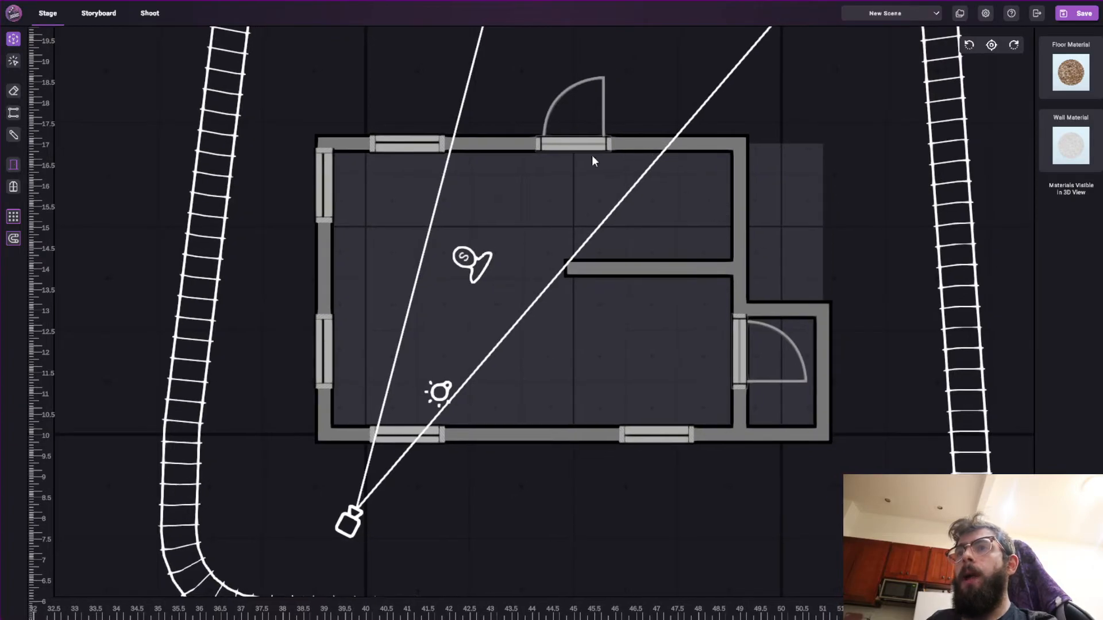
pyautogui.moveTo(623, 318); pyautogui.dragTo(591, 330, button='middle')
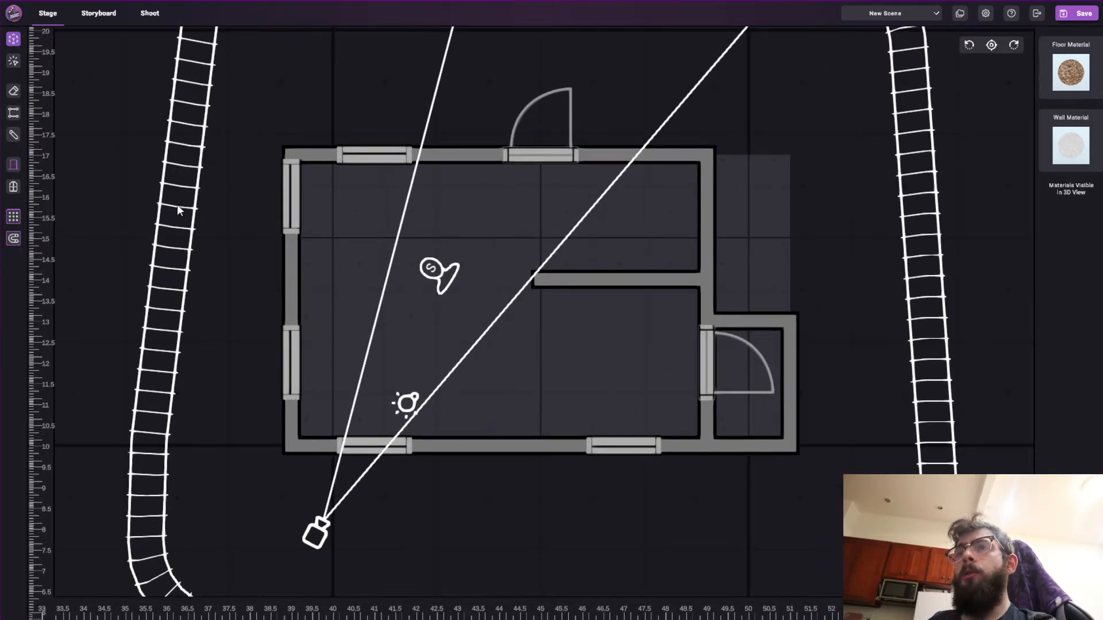
pyautogui.moveTo(666, 223); pyautogui.dragTo(608, 228, button='middle')
pyautogui.scroll(1, 631, 246)
pyautogui.moveTo(700, 225); pyautogui.dragTo(655, 248, button='middle')
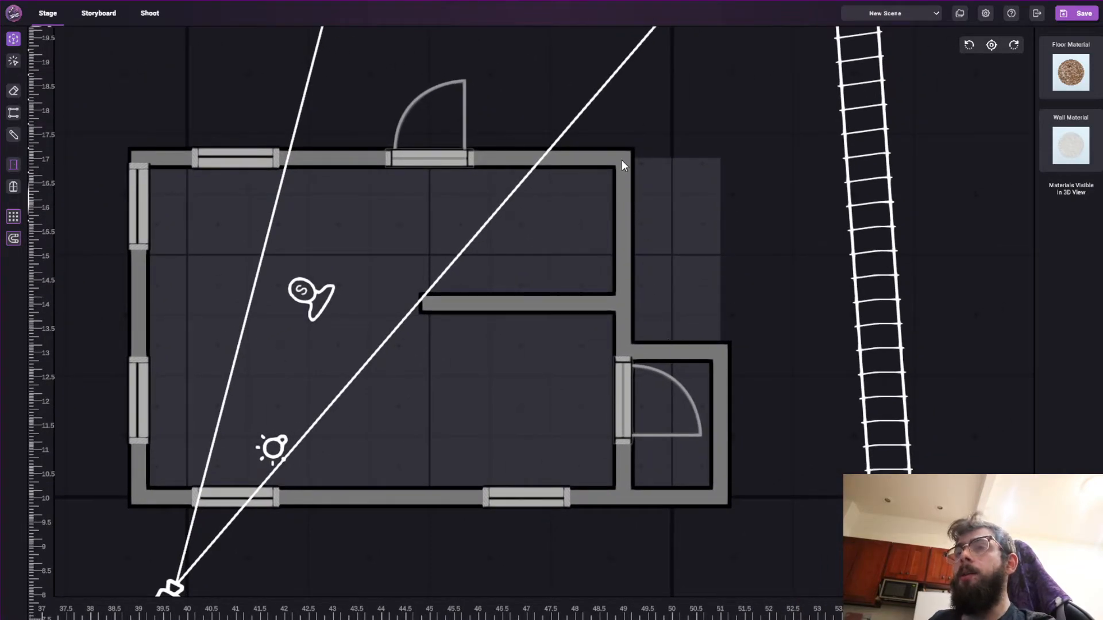
pyautogui.moveTo(738, 314); pyautogui.dragTo(745, 287, button='middle')
pyautogui.scroll(-3, 745, 288)
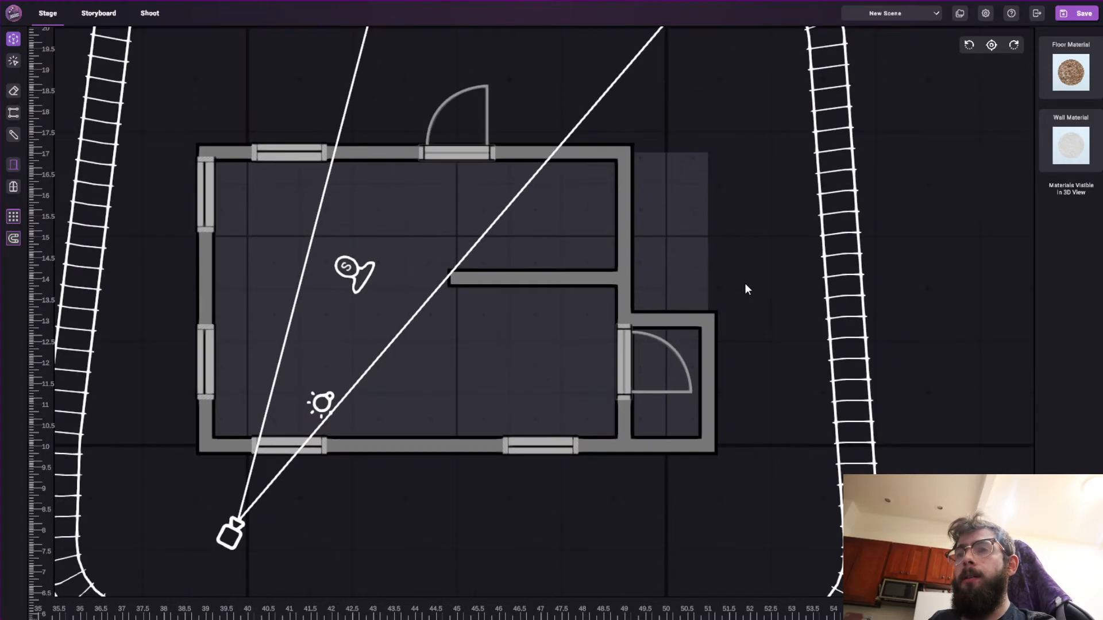
pyautogui.moveTo(387, 259); pyautogui.dragTo(433, 258, button='middle')
pyautogui.scroll(-4, 433, 259)
pyautogui.moveTo(506, 352); pyautogui.dragTo(528, 359, button='middle')
pyautogui.moveTo(535, 316); pyautogui.dragTo(597, 344, button='middle')
pyautogui.scroll(-5, 597, 343)
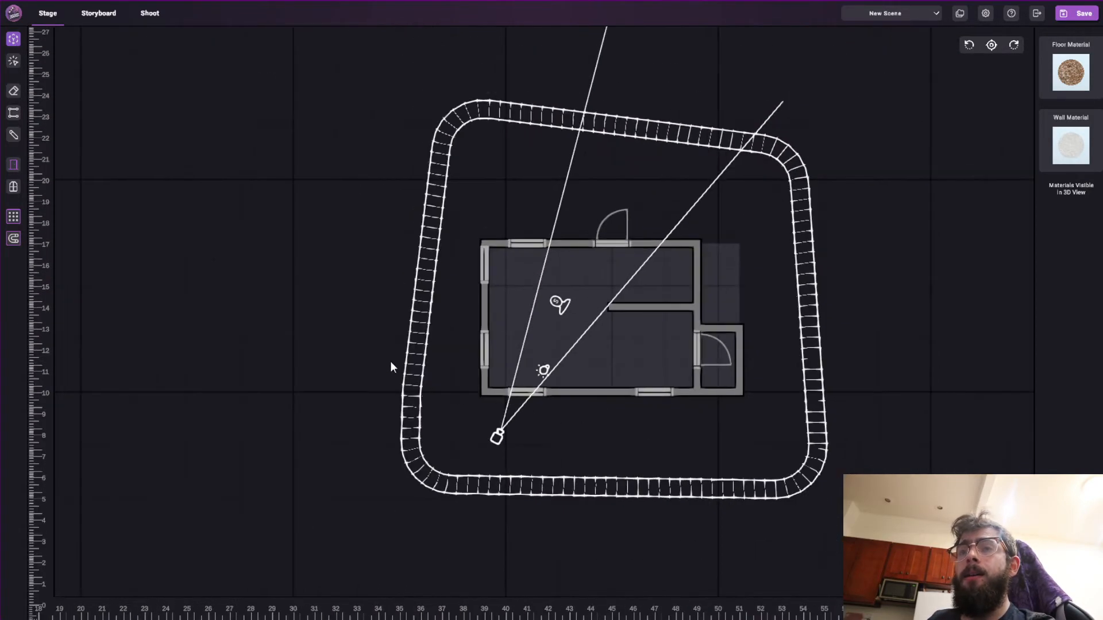
# Draw a detached wall about 9 units long from 10 to 19 at ruler height 23, and erase it
pyautogui.moveTo(392, 371); pyautogui.dragTo(692, 386, button='middle')
pyautogui.click(14, 137)
pyautogui.moveTo(165, 128); pyautogui.dragTo(360, 130)
pyautogui.moveTo(600, 385); pyautogui.dragTo(446, 354, button='middle')
pyautogui.scroll(-1, 446, 354)
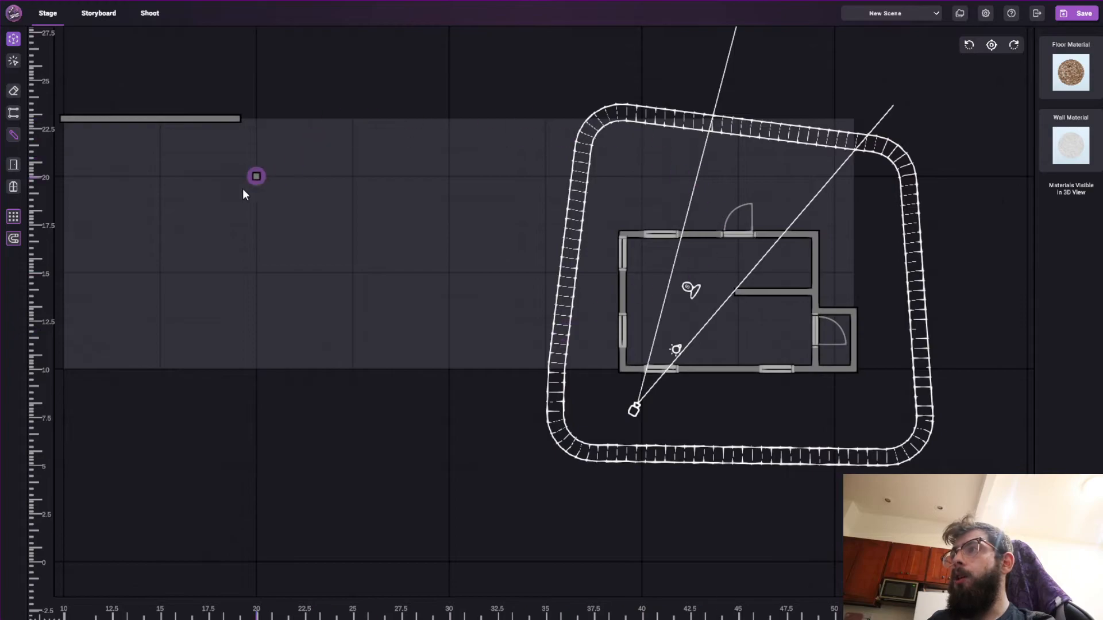
pyautogui.moveTo(248, 190); pyautogui.dragTo(278, 256, button='middle')
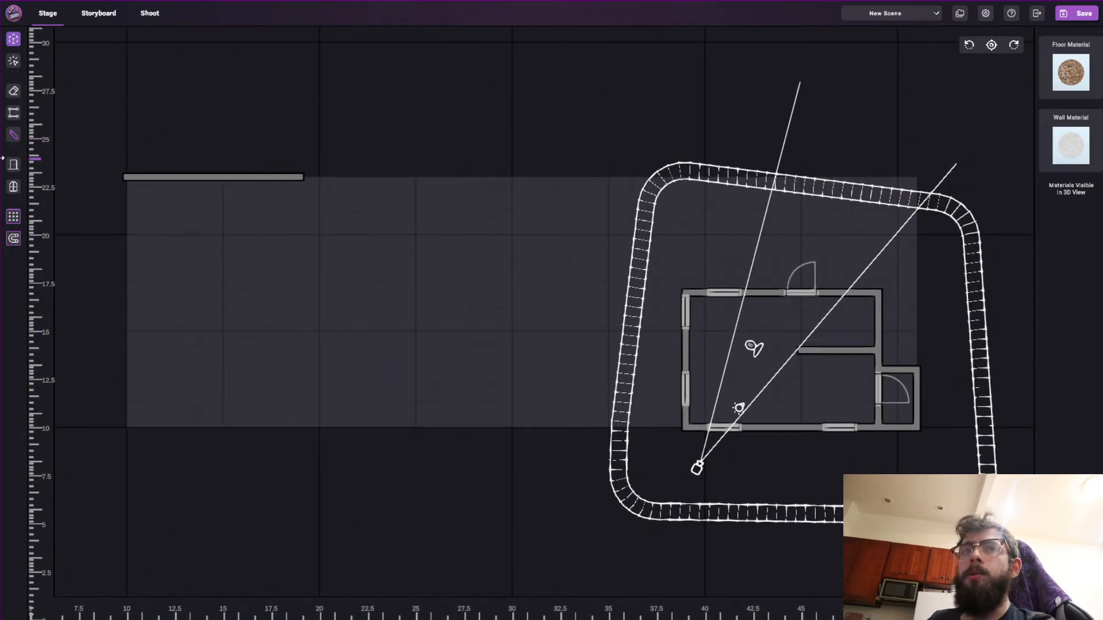
pyautogui.click(13, 92)
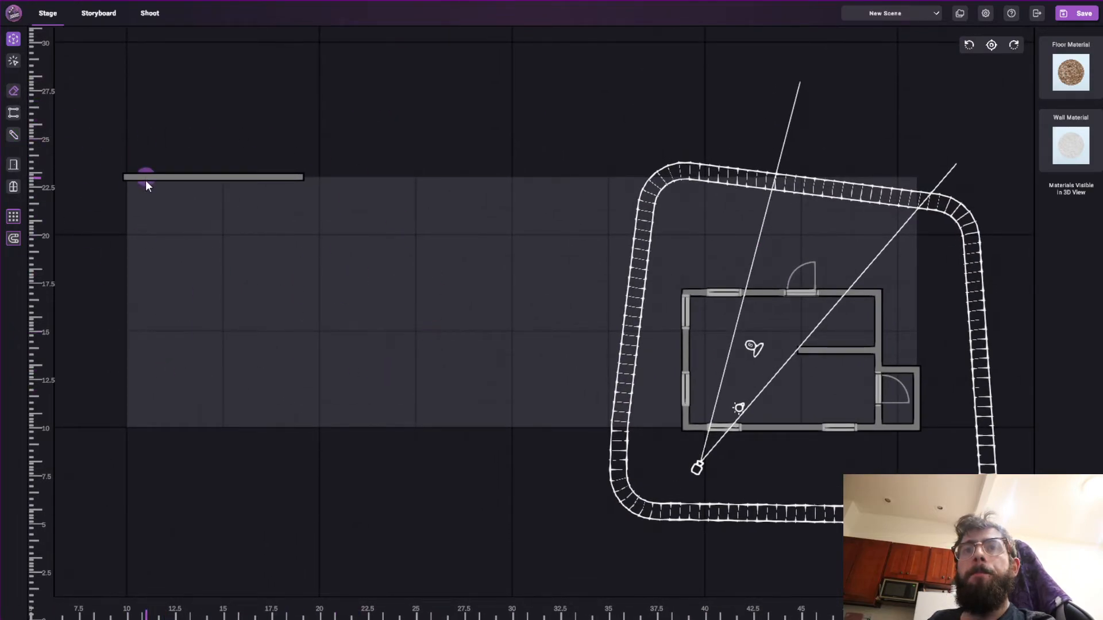
pyautogui.click(146, 180)
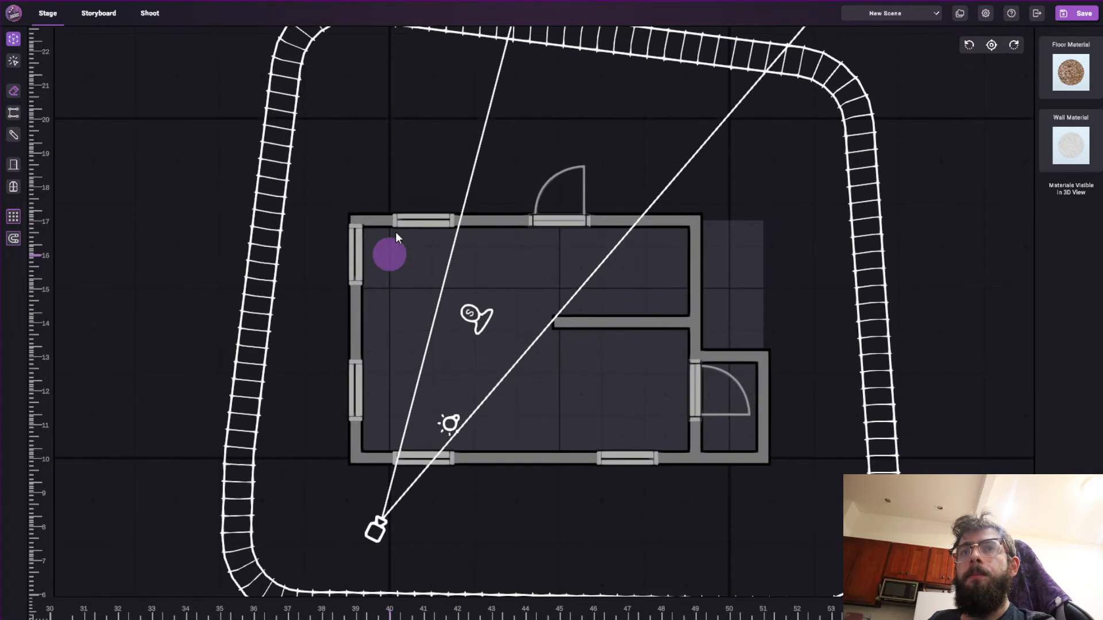
# Open the Shoot view and turn the camera slightly up and to the right to reframe the character through the window
pyautogui.click(150, 10)
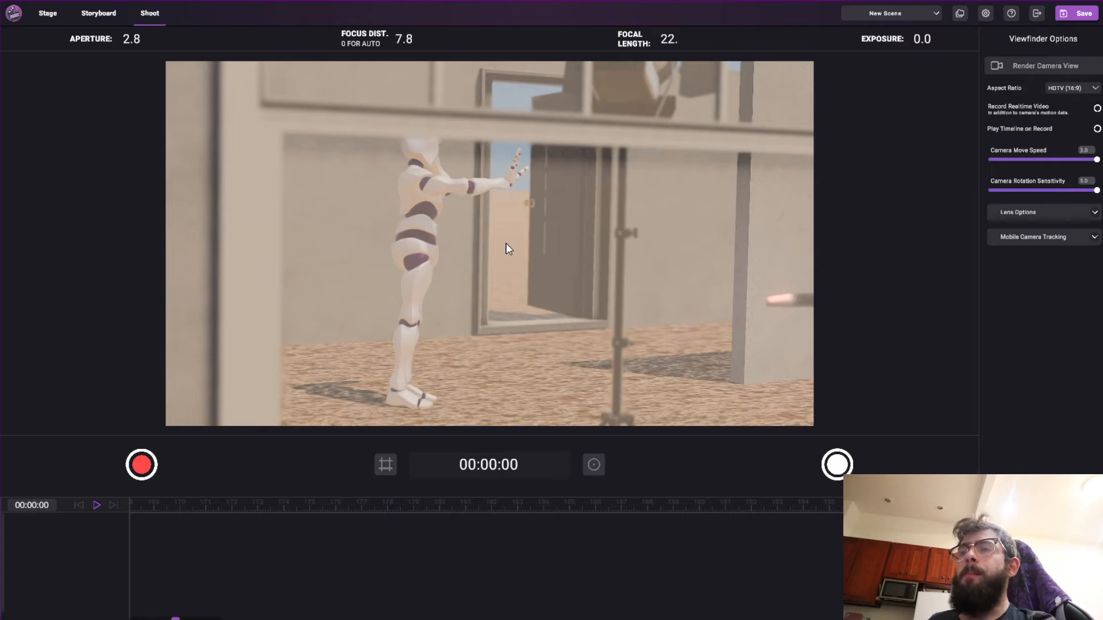
pyautogui.moveTo(505, 244); pyautogui.dragTo(523, 221, button='right')
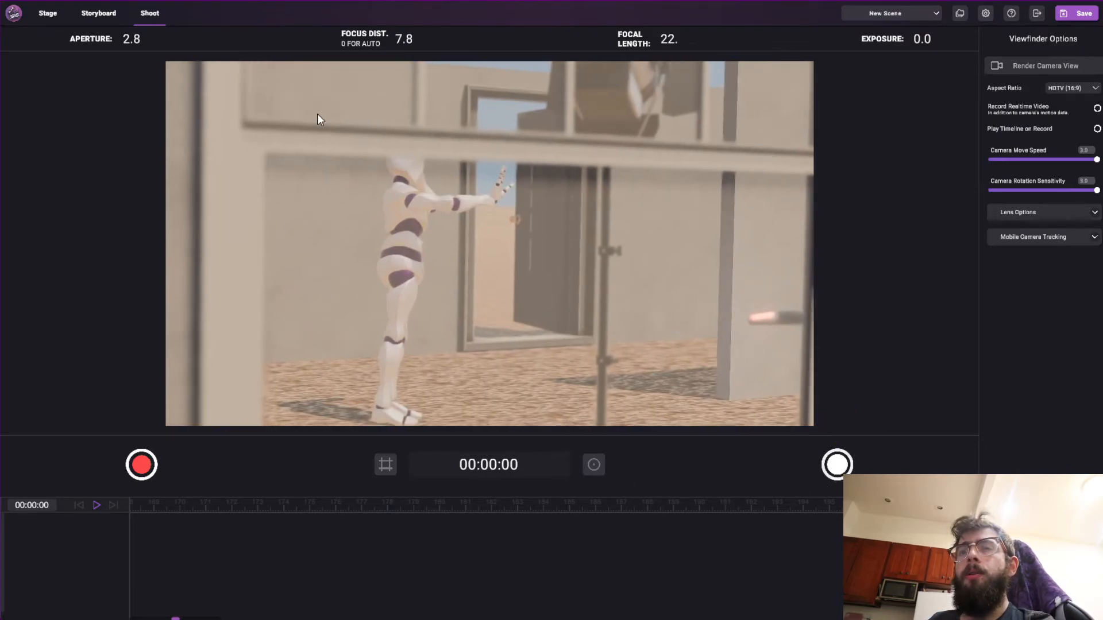
# Open the Storyboard and compare shots 1-A, 1-B and 1-C, including their overhead floor plan diagrams
pyautogui.click(85, 14)
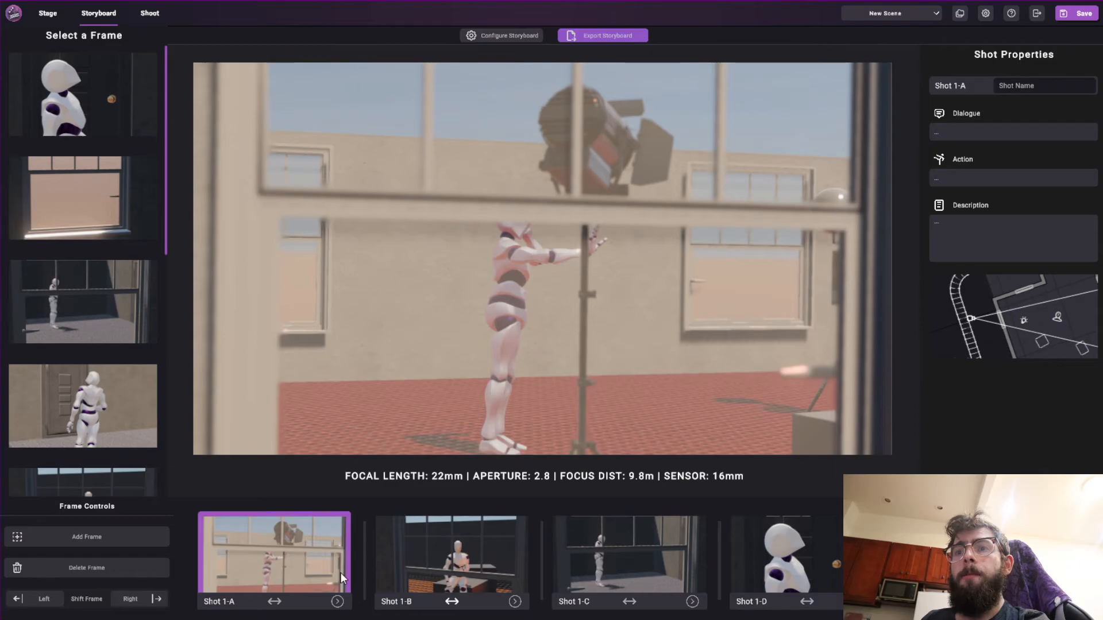
pyautogui.click(466, 556)
pyautogui.click(587, 564)
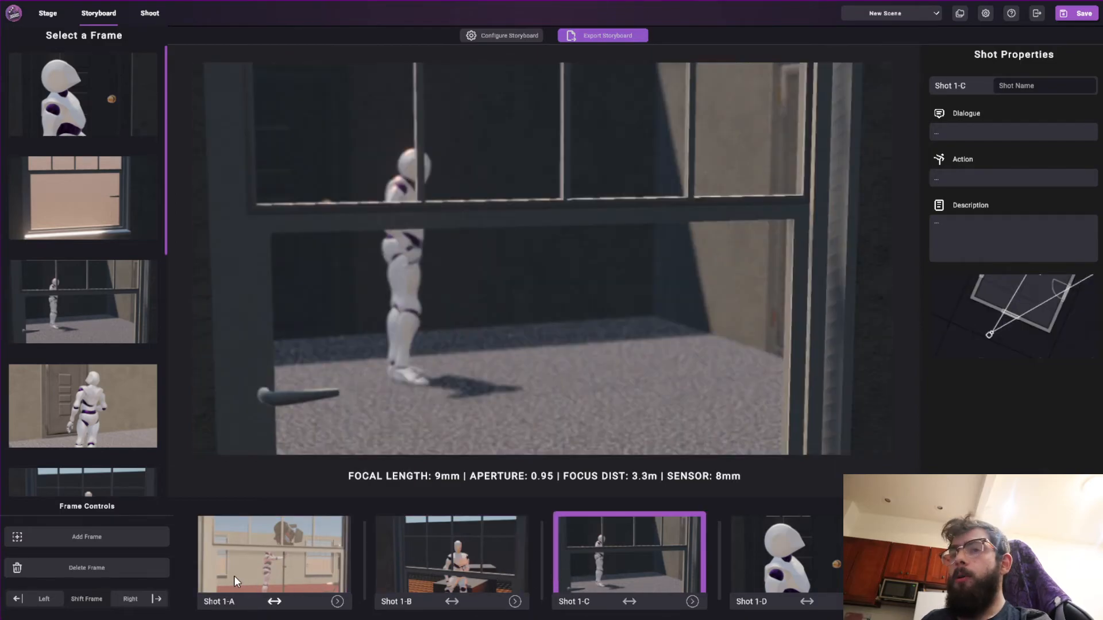
pyautogui.click(234, 576)
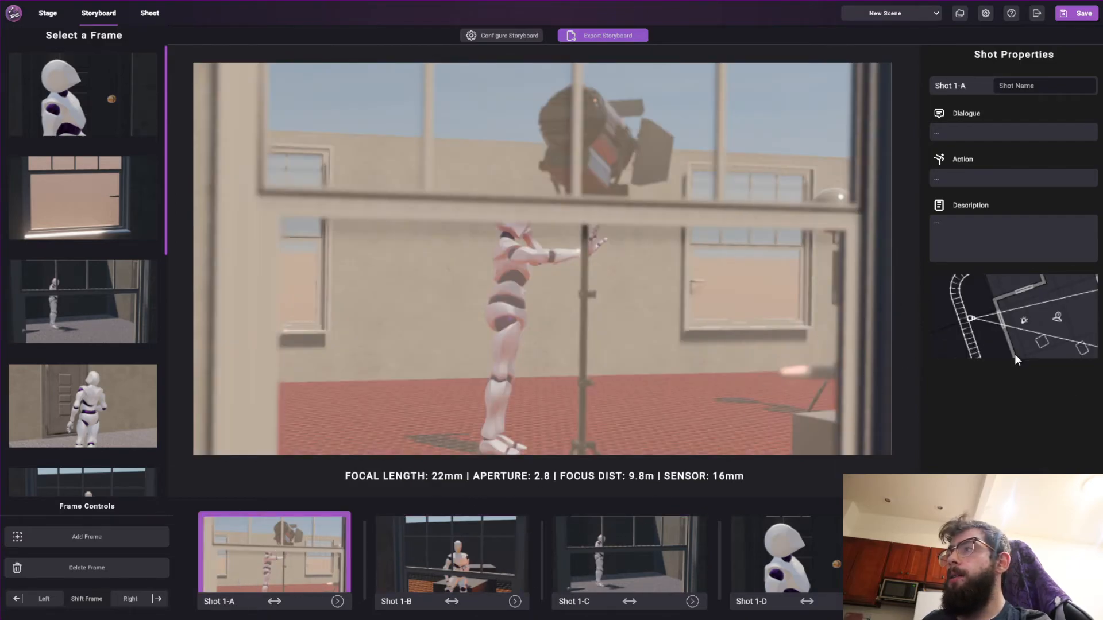
pyautogui.click(461, 553)
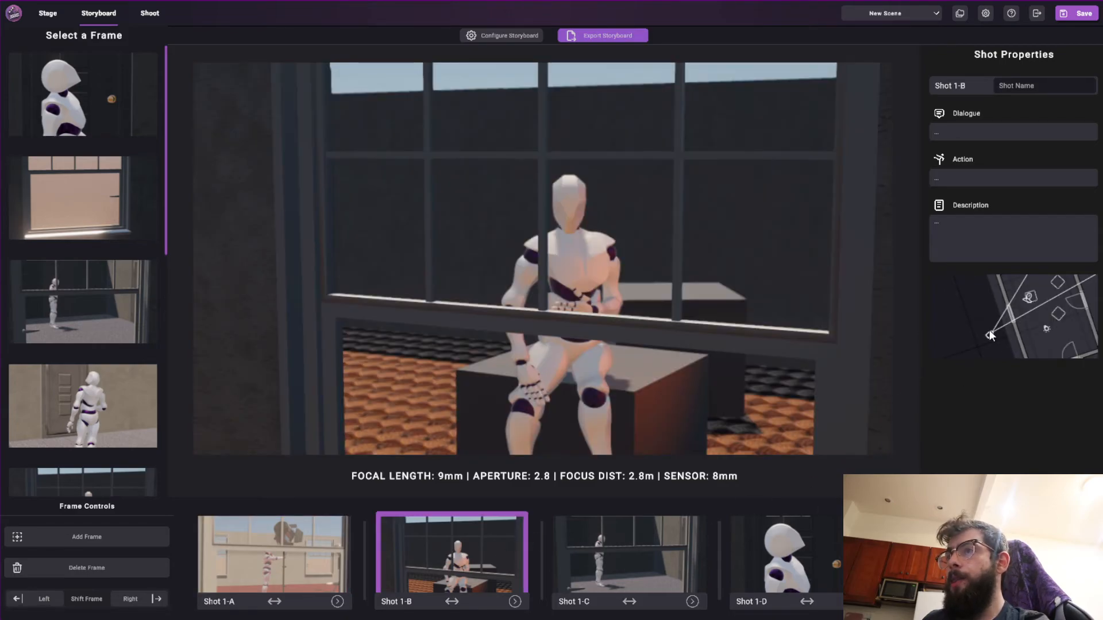
pyautogui.click(340, 544)
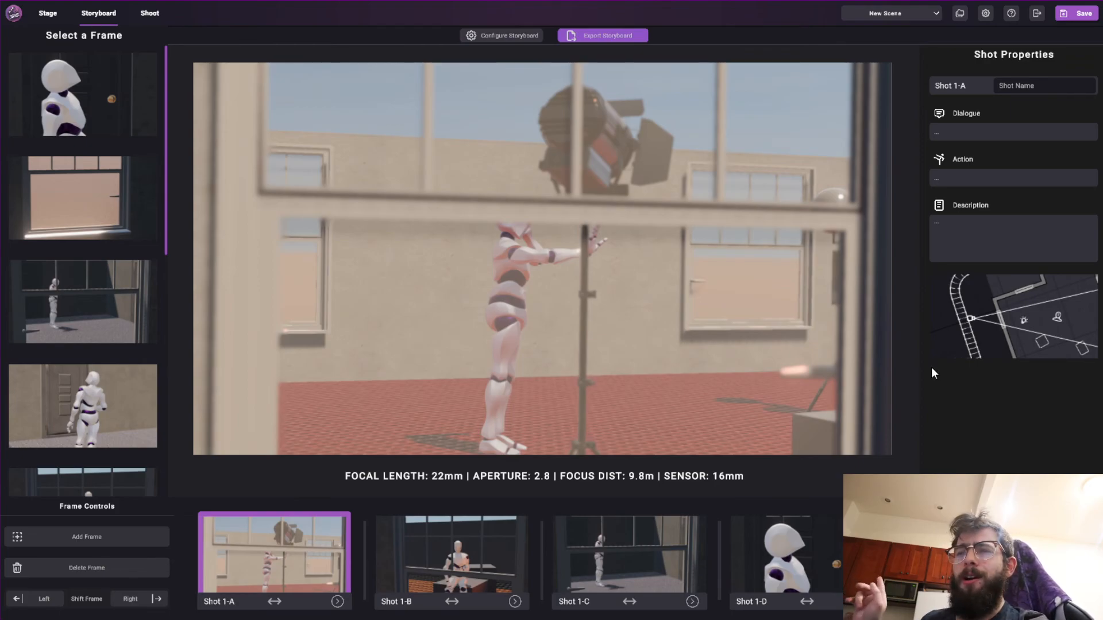
# Return to the Stage floor plan and inspect the building together with the camera's position and field of view
pyautogui.click(43, 12)
pyautogui.moveTo(409, 262); pyautogui.dragTo(425, 236, button='middle')
pyautogui.scroll(1, 424, 238)
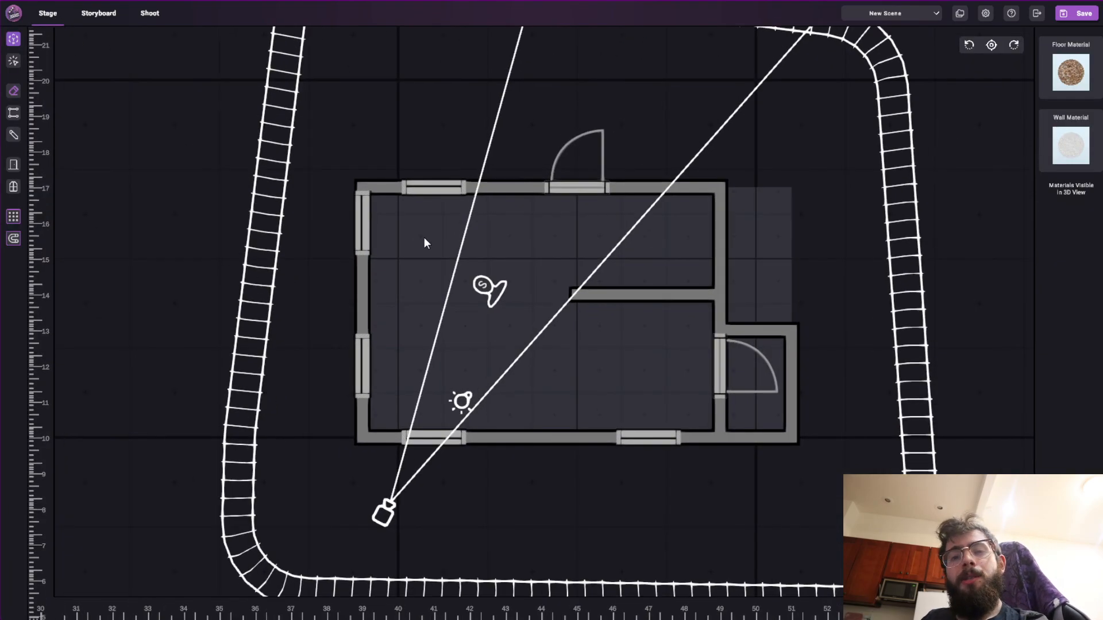